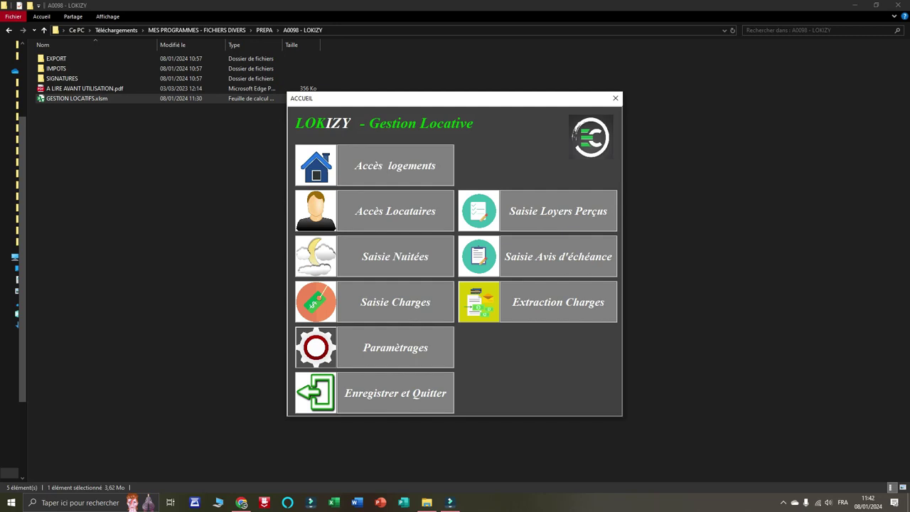
Enter the owner's name and city PARIS, choose Quatrième as the rent payment day, and save.
left_click(395, 348)
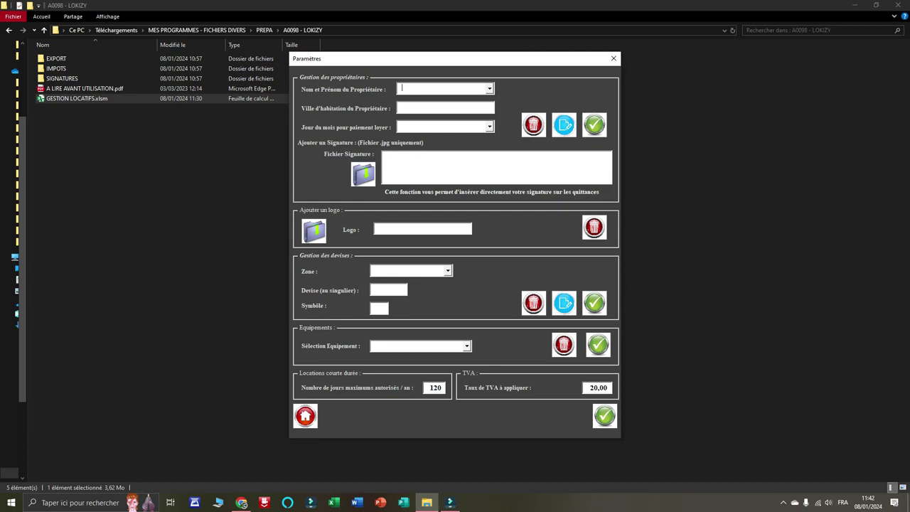
type("PARIS")
left_click(489, 127)
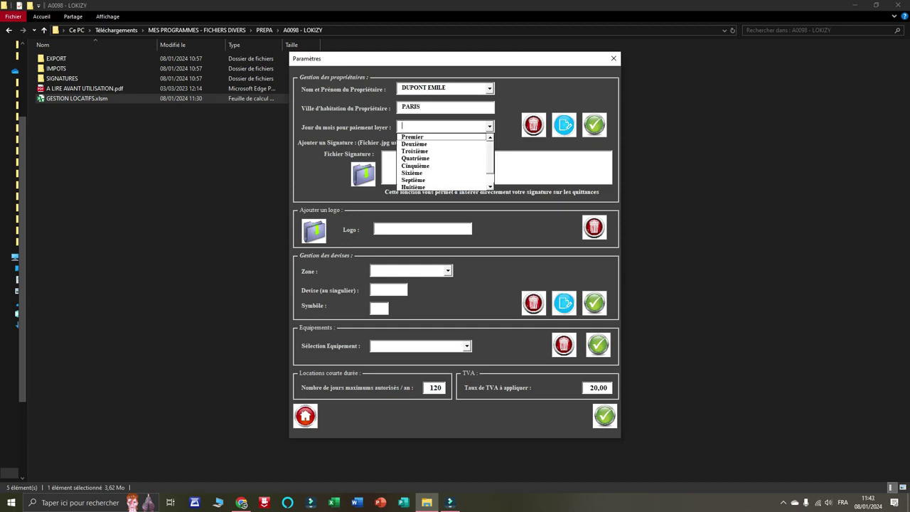
left_click(441, 158)
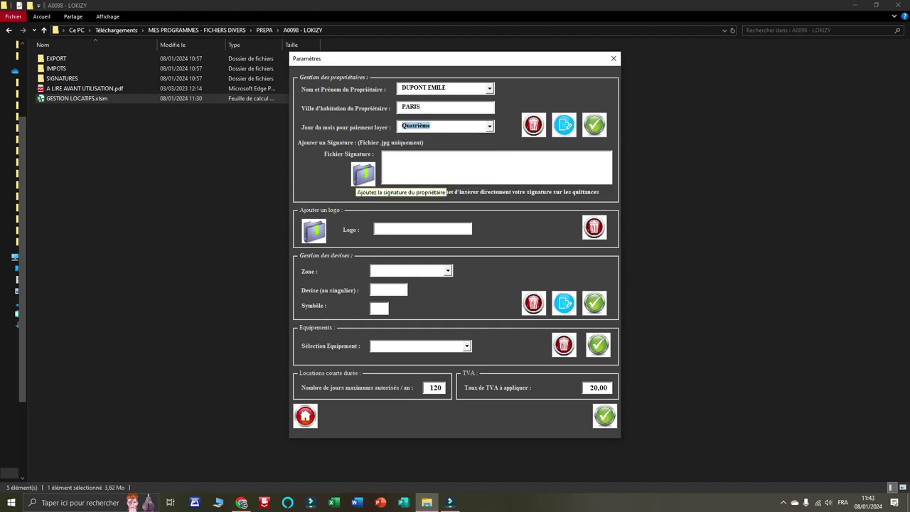
left_click(359, 176)
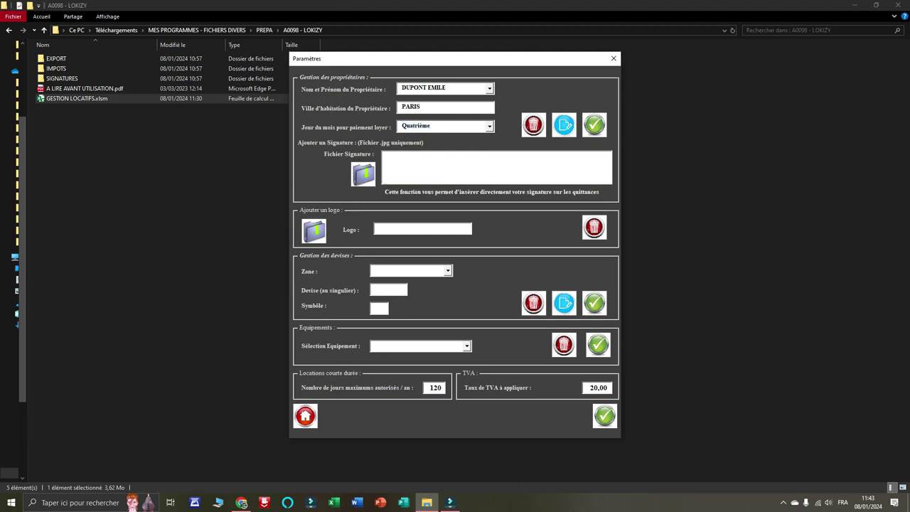
left_click(594, 125)
Review the equipment options and leave the 120-day yearly maximum unchanged.
left_click(467, 346)
mouse_move(467, 374)
left_mouse_down()
mouse_move(467, 388)
mouse_move(467, 374)
left_mouse_up()
left_click(467, 347)
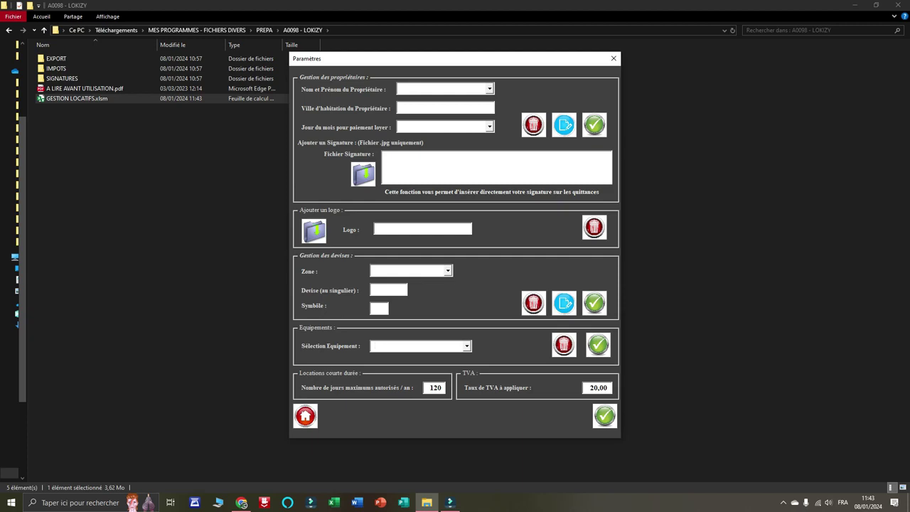
left_click_drag(442, 388, 429, 388)
left_click(441, 388)
Return to the home menu, open Gestion des Logements, and check the rental duration choices.
left_click(305, 416)
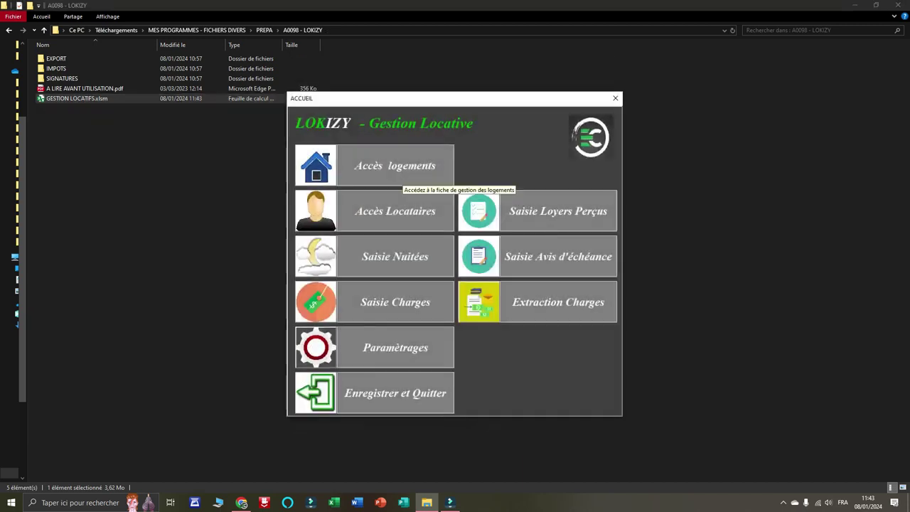
left_click(403, 170)
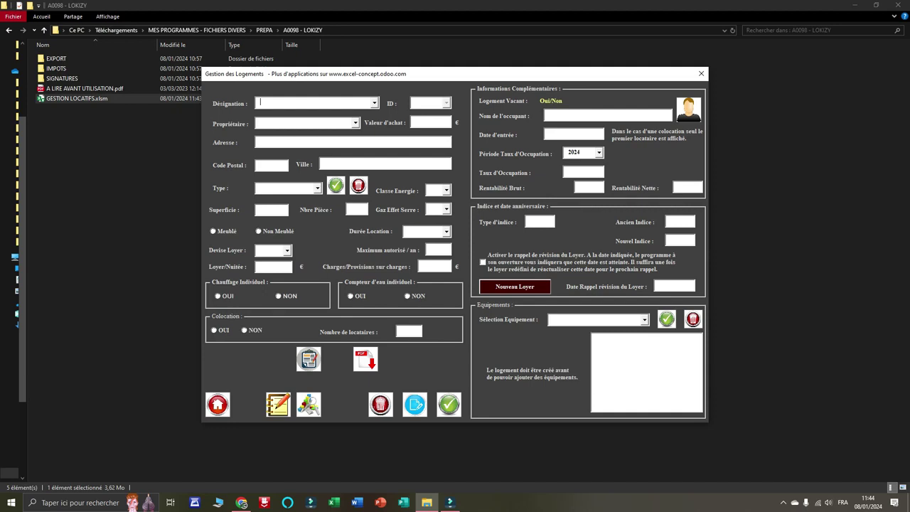
left_click(447, 232)
left_click(447, 232)
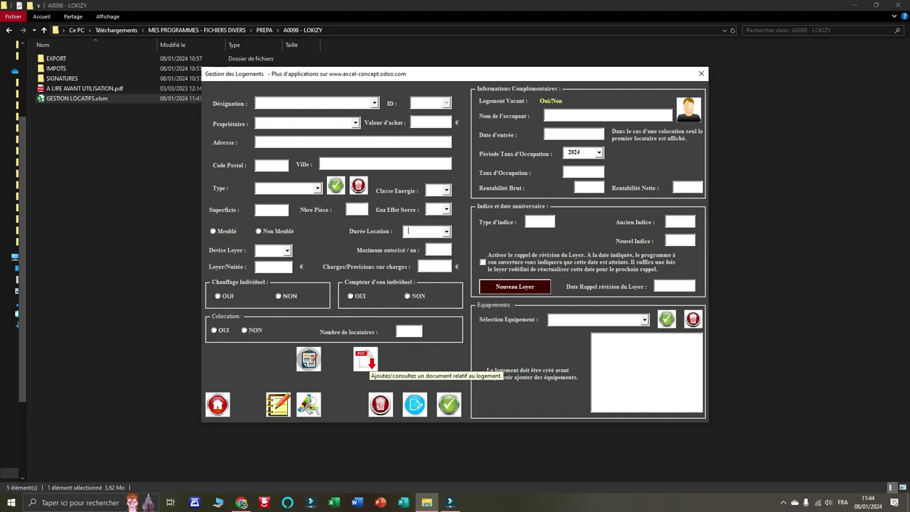
Enter LOGEMENT1 with its owner, 125000 purchase value, street address, postal code and city PARIS.
type("LOGEMENT1")
key("Tab")
left_click(356, 123)
left_click(341, 133)
left_click(430, 123)
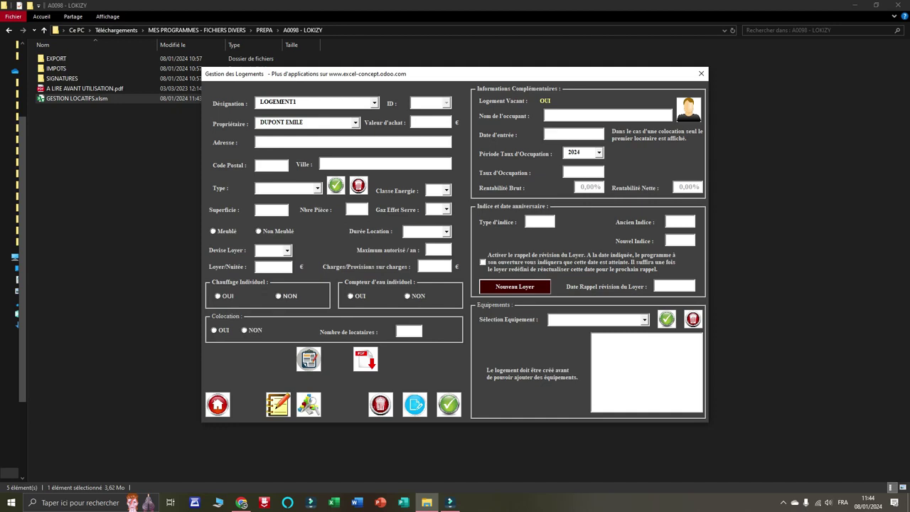
type("125000")
key("Tab")
type("8")
type("5000")
key("Tab")
type("PARIS")
key("Tab")
Make it an unfurnished MAISON, energy and greenhouse classes C, 140 m², 5 rooms.
left_click(317, 189)
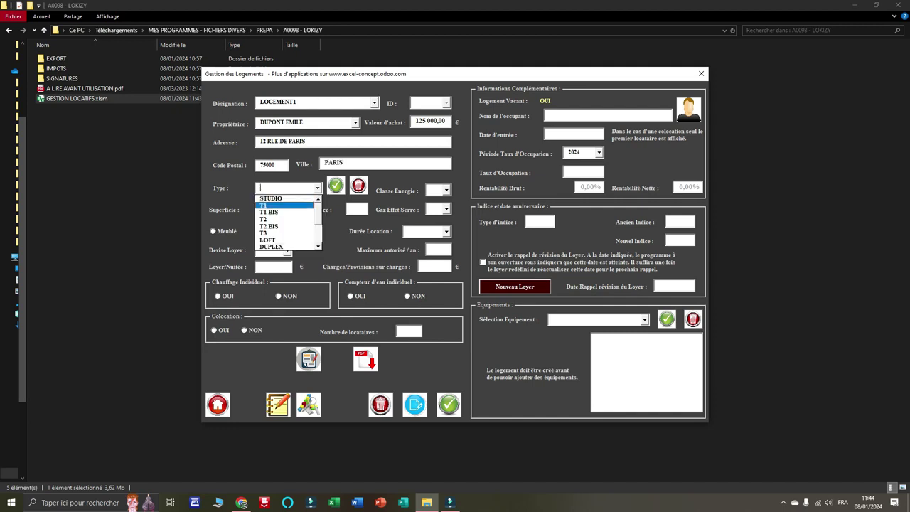
left_click_drag(317, 215, 317, 236)
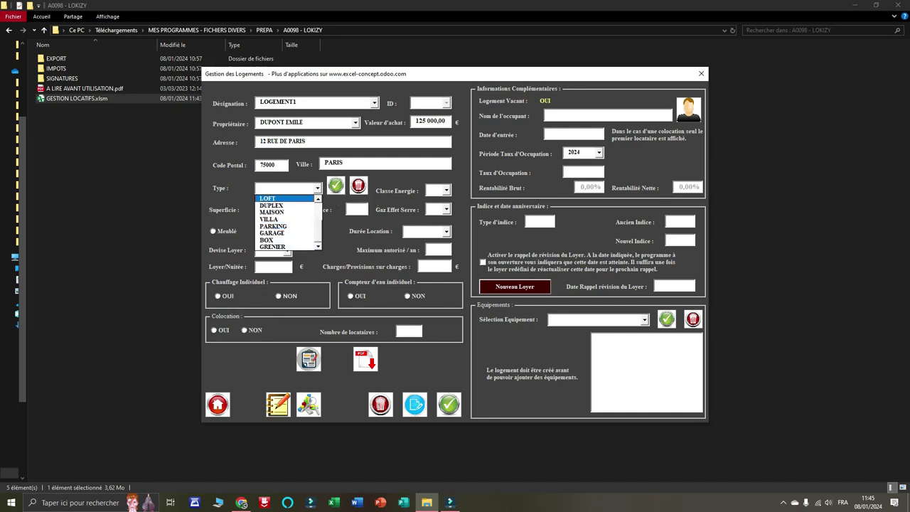
left_click(272, 211)
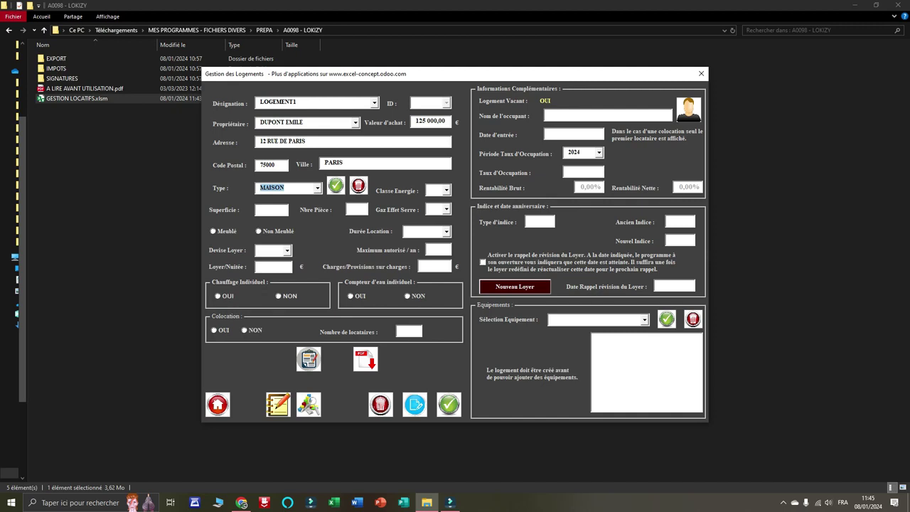
left_click(447, 191)
left_click(445, 219)
left_click(446, 209)
left_click(445, 233)
left_click(271, 210)
type("140")
key("Tab")
type("5")
key("Tab")
left_click(258, 231)
Set the rental duration to LONGUE, leaving the 120-day yearly maximum as is.
left_click(447, 231)
left_click(428, 249)
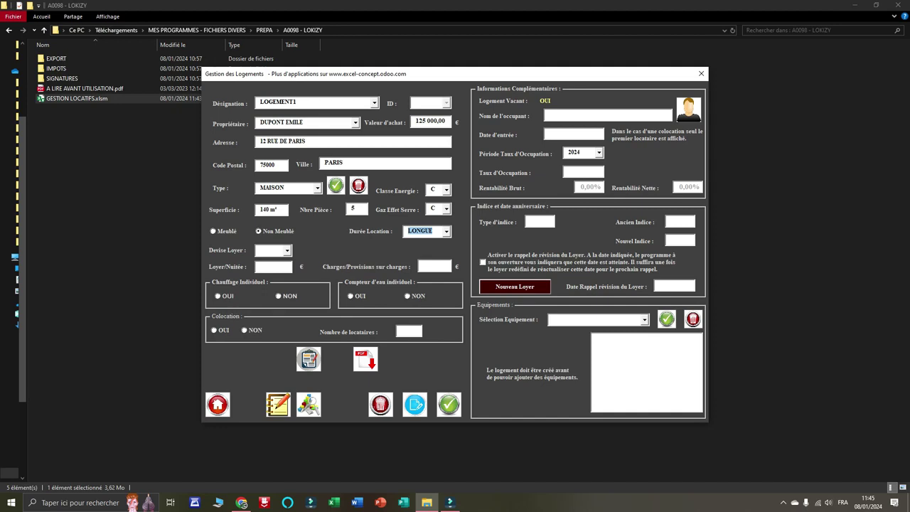
left_click(447, 232)
left_click(428, 242)
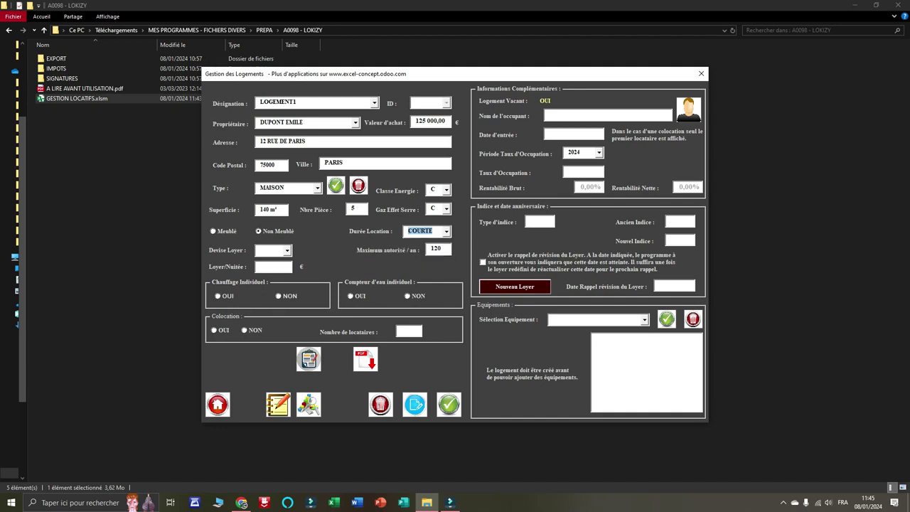
key("Tab")
left_click(443, 249)
left_click(447, 232)
left_click(446, 232)
left_click(447, 231)
left_click(427, 243)
left_click(447, 232)
left_click(426, 250)
Set the rent to 500 € with 50 charges and submit LOGEMENT1.
left_click(287, 250)
left_click(263, 261)
left_click(288, 251)
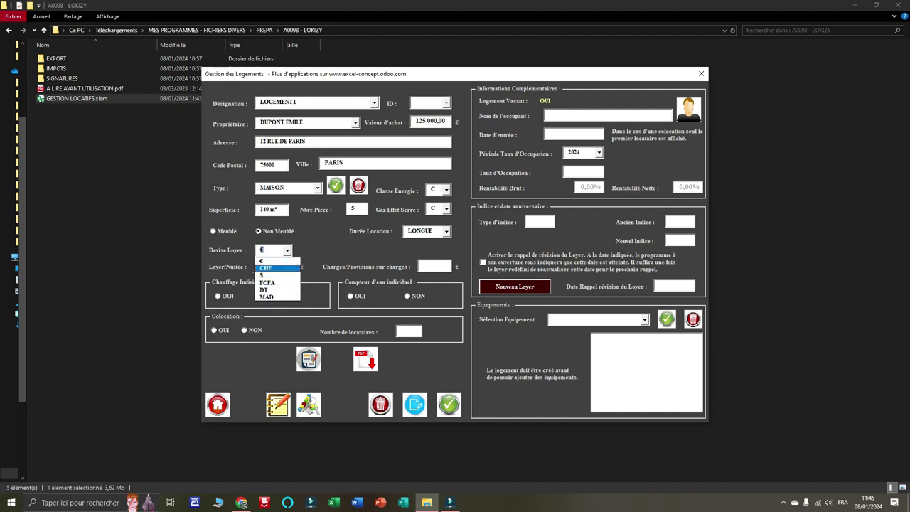
left_click(273, 261)
left_click(279, 266)
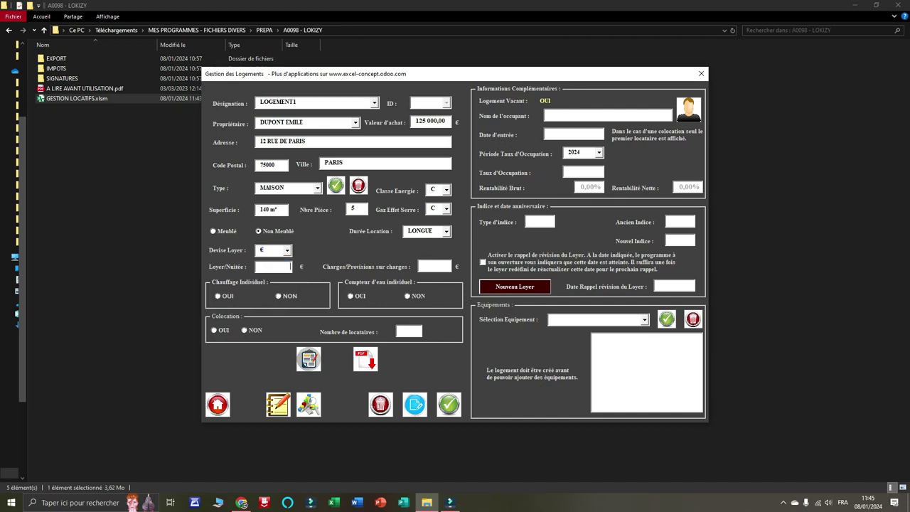
type("500")
key("Tab")
type("50")
key("Tab")
left_click(449, 405)
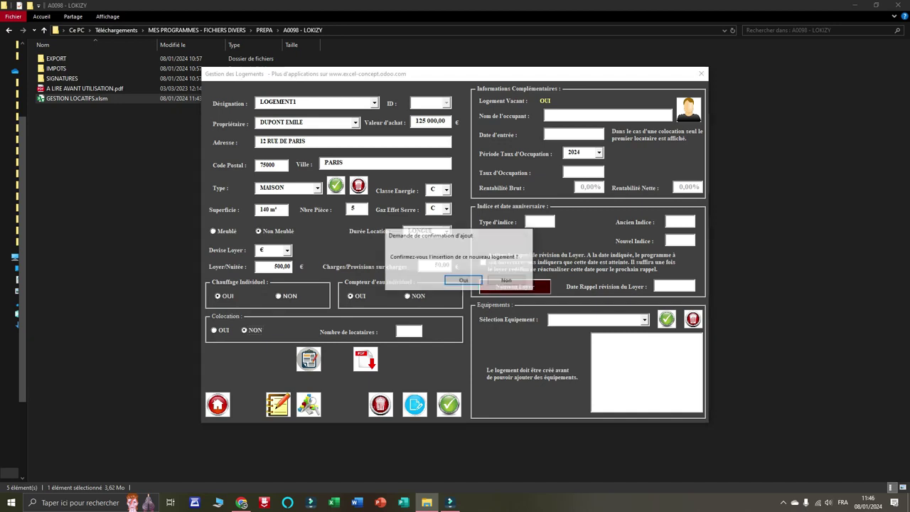
Confirm creating LOGEMENT1 and name the next housing LOGEMENT2.
left_click(464, 280)
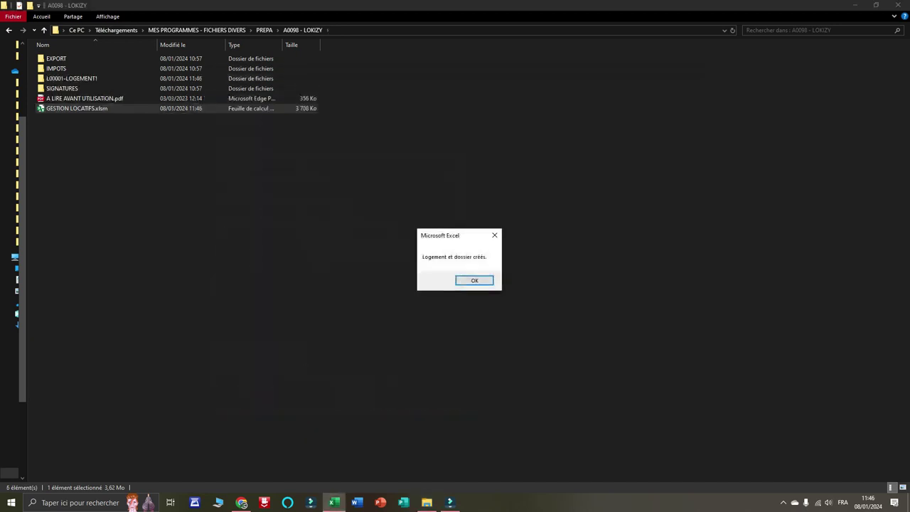
key("Return")
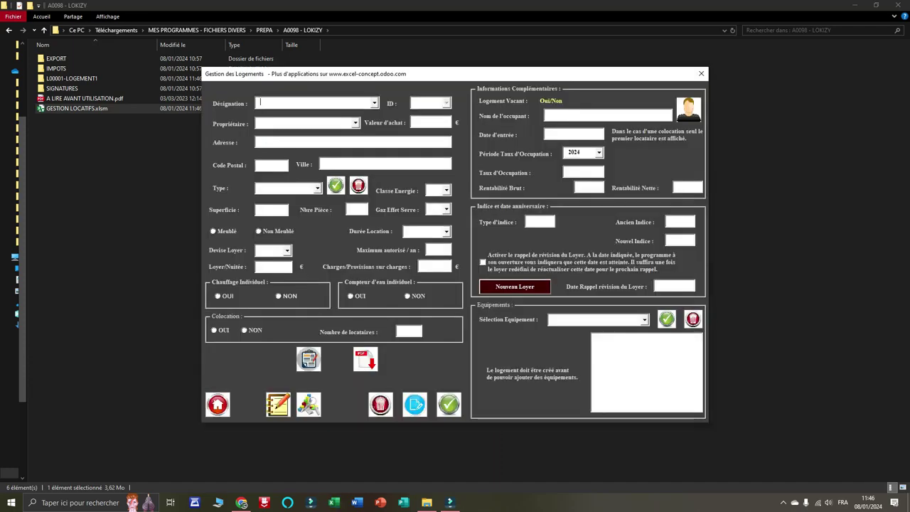
type("LOGEMENT12")
key("Tab")
Give LOGEMENT2 its owner, 45000 purchase value, street address, and postal code 75000 PARIS.
left_click(355, 123)
left_click(299, 132)
left_click(418, 122)
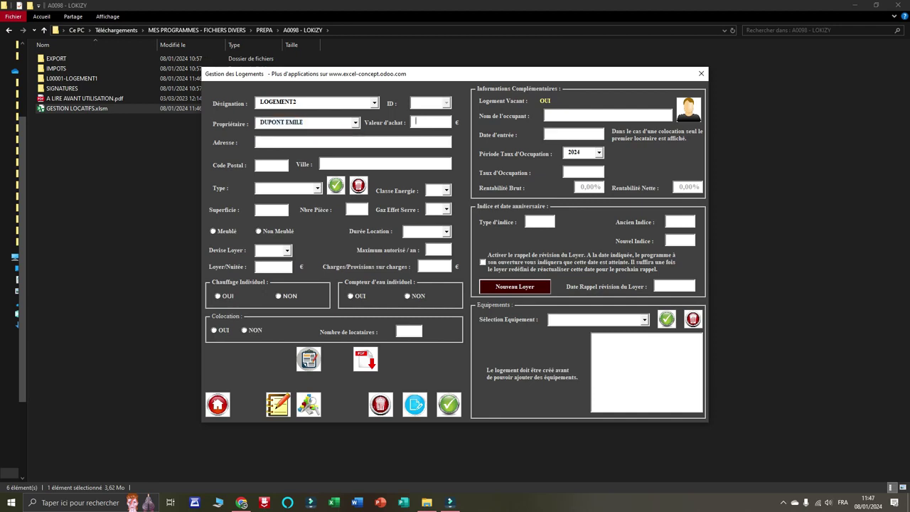
type("45000")
key("Tab")
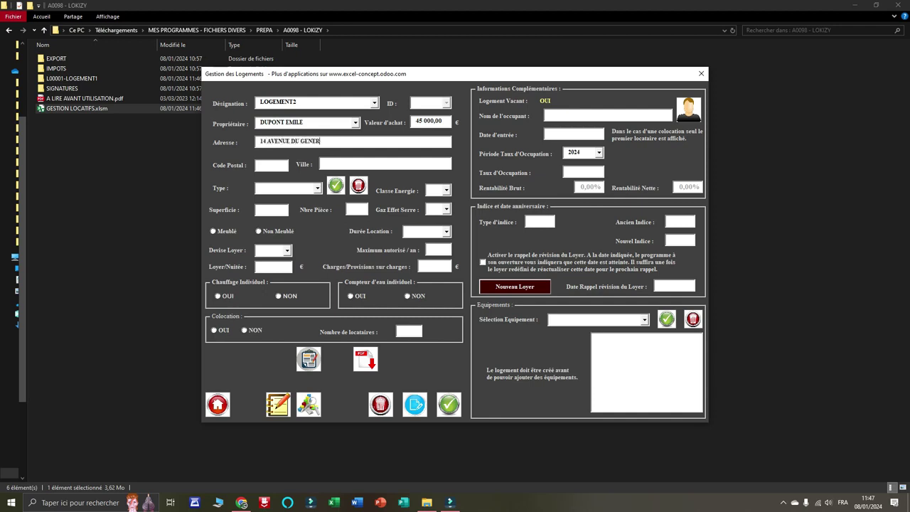
key("Tab")
type("75000")
key("Tab")
type("PARIS")
key("Tab")
Make it a furnished T2, energy and greenhouse classes B, 35 m², 2 rooms.
left_click(317, 189)
left_click(277, 219)
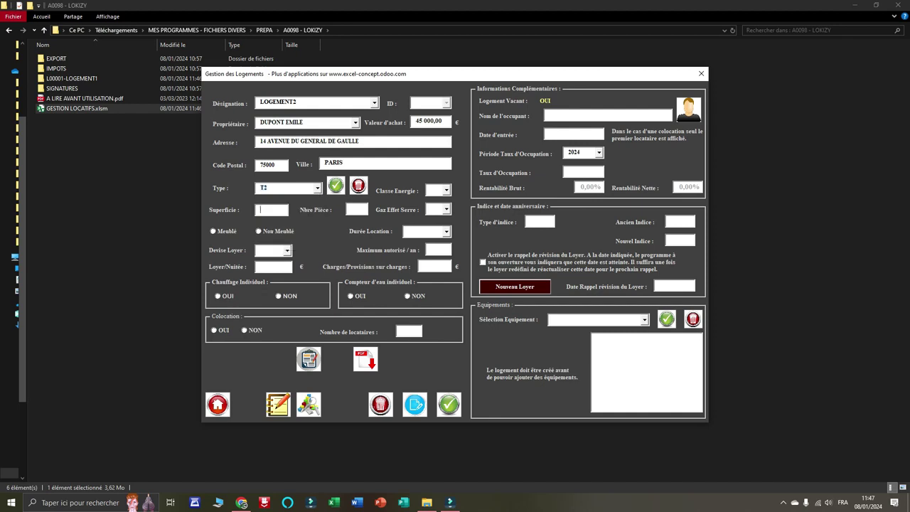
left_click(446, 189)
left_click(441, 208)
left_click(446, 209)
left_click(441, 227)
left_click(270, 210)
type("35")
key("Tab")
type("2")
key("Tab")
left_click(259, 231)
Set COURTE duration with a 95 € nightly rent and submit LOGEMENT2.
left_click(447, 232)
left_click(425, 242)
left_click(286, 250)
left_click(264, 260)
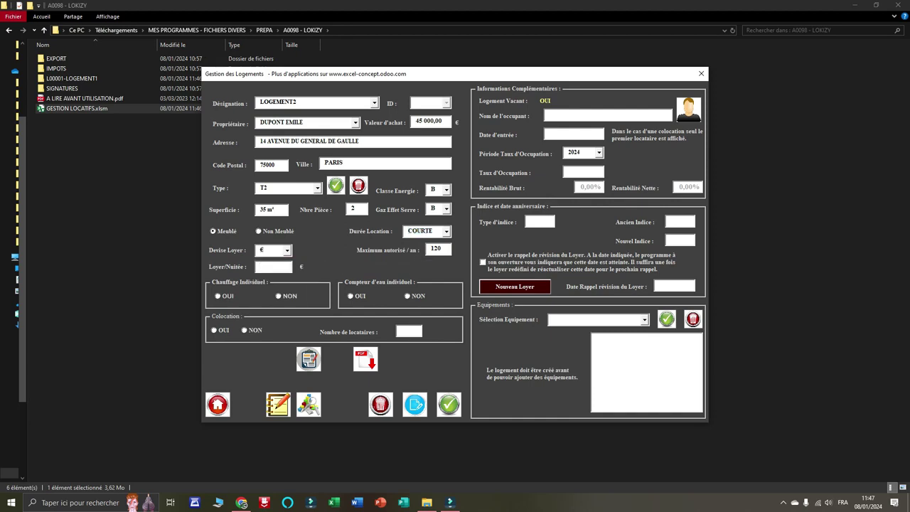
type("95")
key("Tab")
left_click(449, 404)
Confirm creating LOGEMENT2 and load its housing record.
left_click(464, 280)
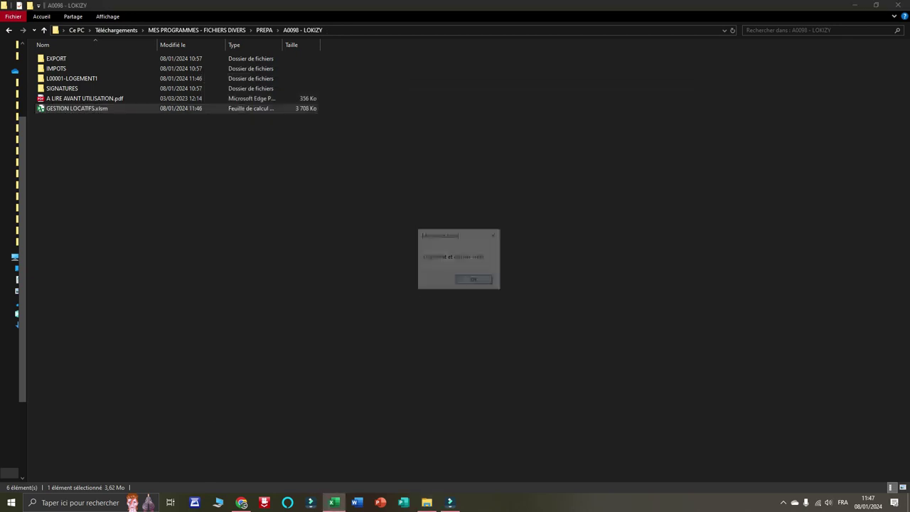
key("Return")
left_click(375, 103)
left_click(334, 120)
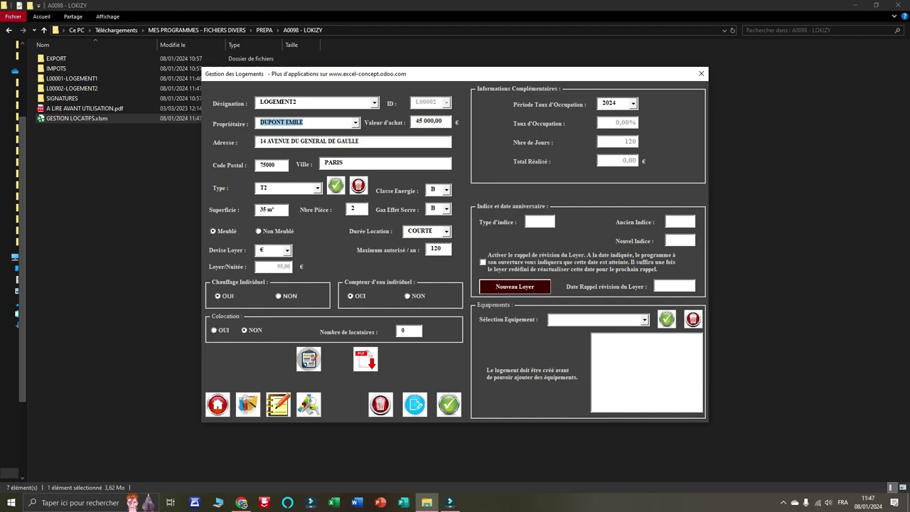
Add FIBRE OPTIQUE, LAVE LINGE and MINI BAR to LOGEMENT2's equipment.
left_click(645, 320)
key("Down")
key("Down")
key("Down")
key("Down")
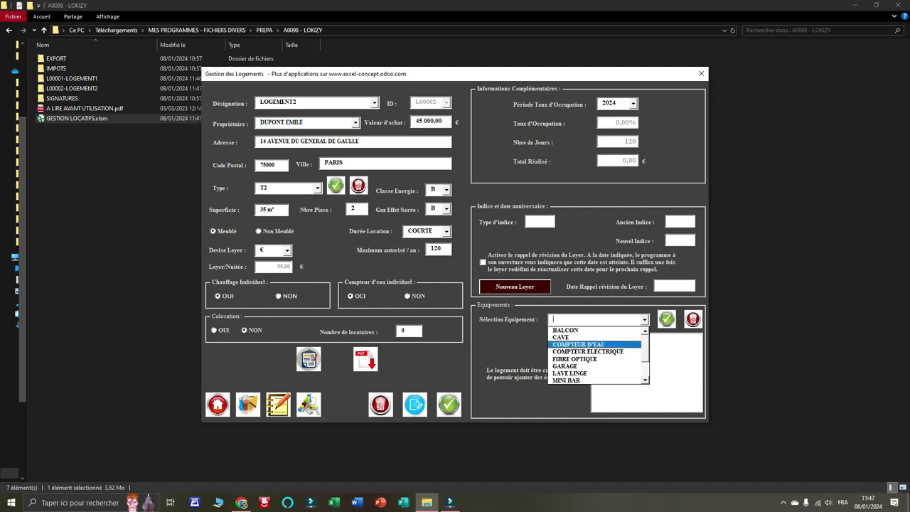
key("Return")
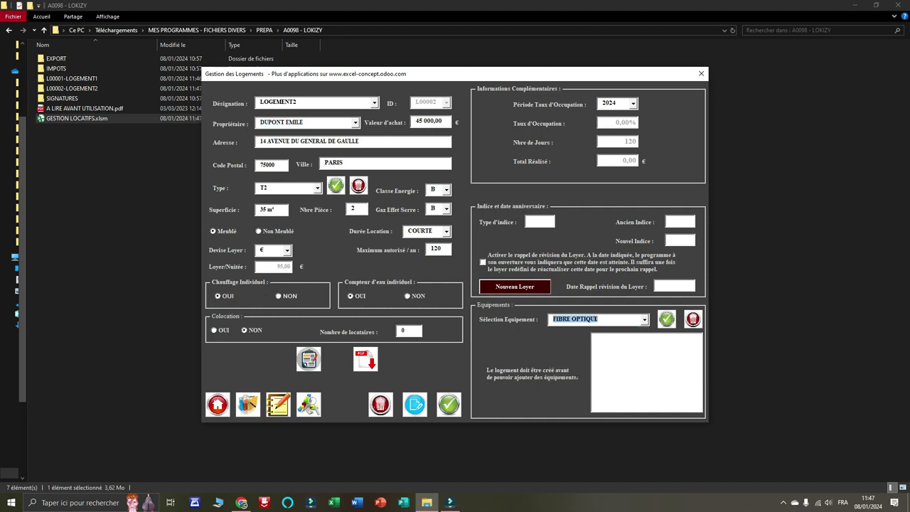
key("Return")
key("Down")
key("Down")
key("Down")
key("Down")
key("Down")
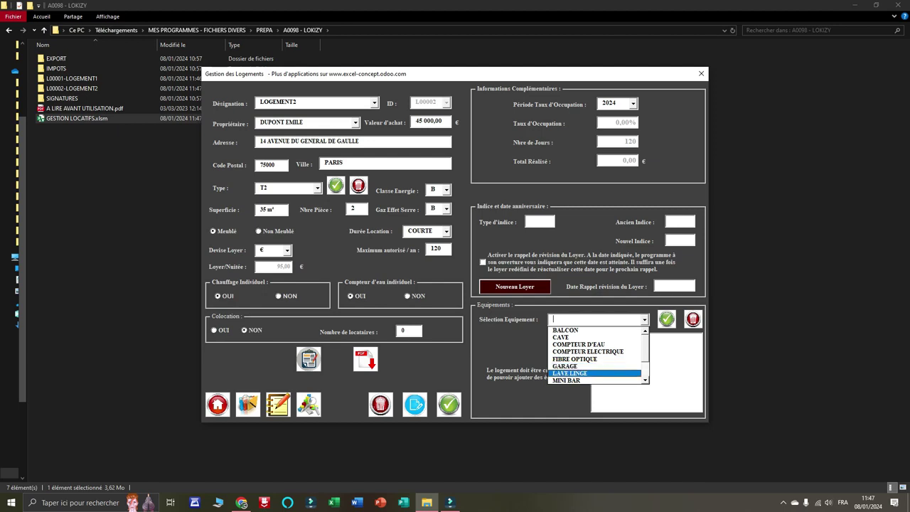
key("Return")
key("Return")
key("Down")
key("Return")
key("Return")
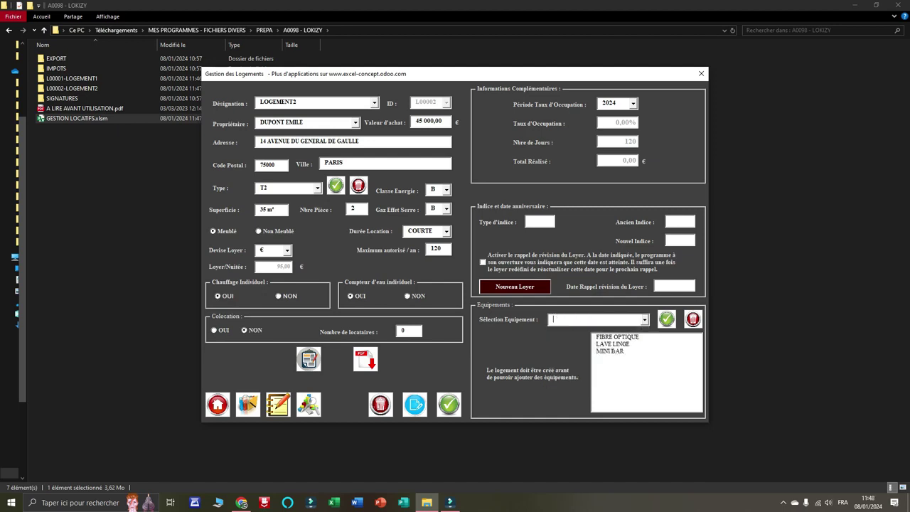
Load LOGEMENT1's housing record from the Désignation list.
left_click(375, 103)
left_click(278, 111)
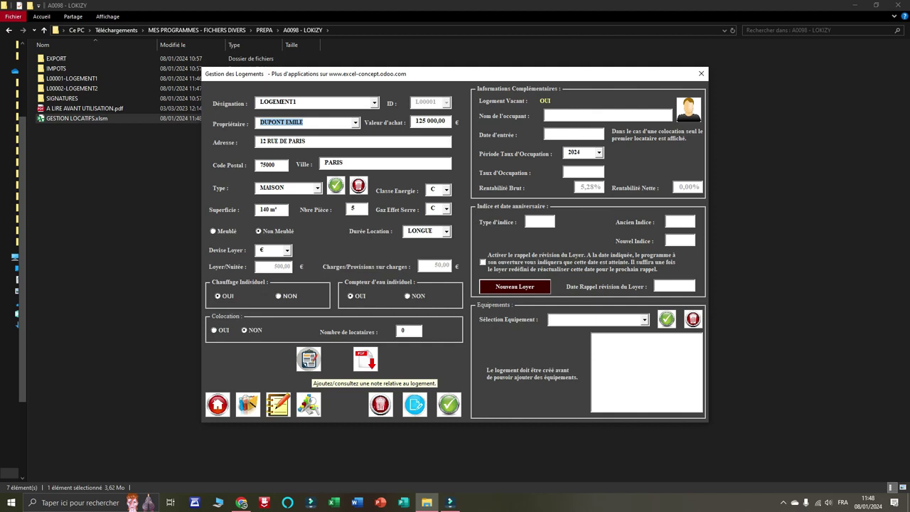
left_click(308, 359)
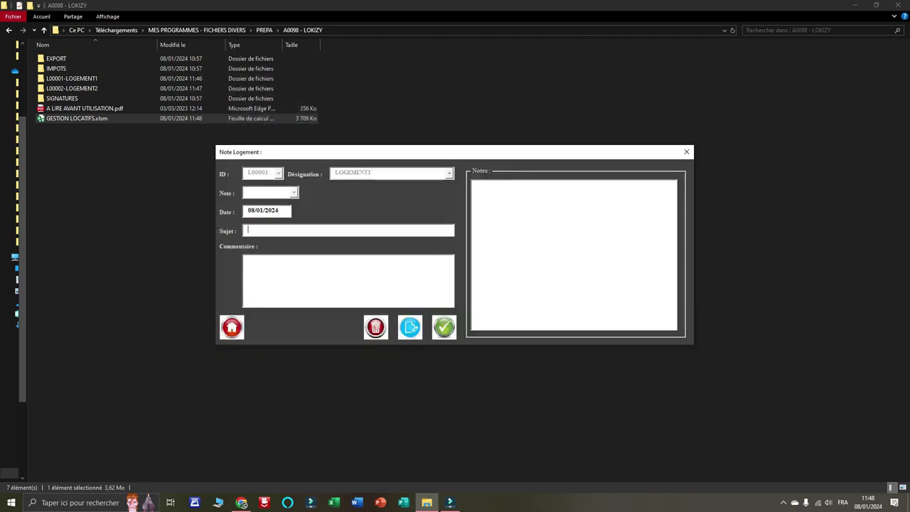
Save a note 'CONTROLE TECHNIQUE DU LOGEMENT' with comment RAS for LOGEMENT1.
type("CONTROL")
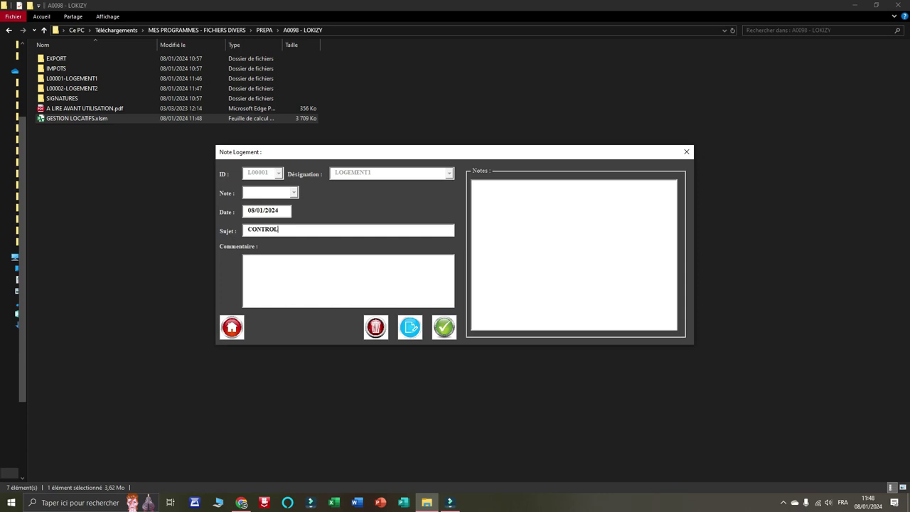
type("E TECHINQUE")
key("BackSpace")
key("BackSpace")
key("BackSpace")
key("BackSpace")
key("BackSpace")
key("BackSpace")
type("NIQUE DU LOGEMENT")
key("Tab")
type("RAS")
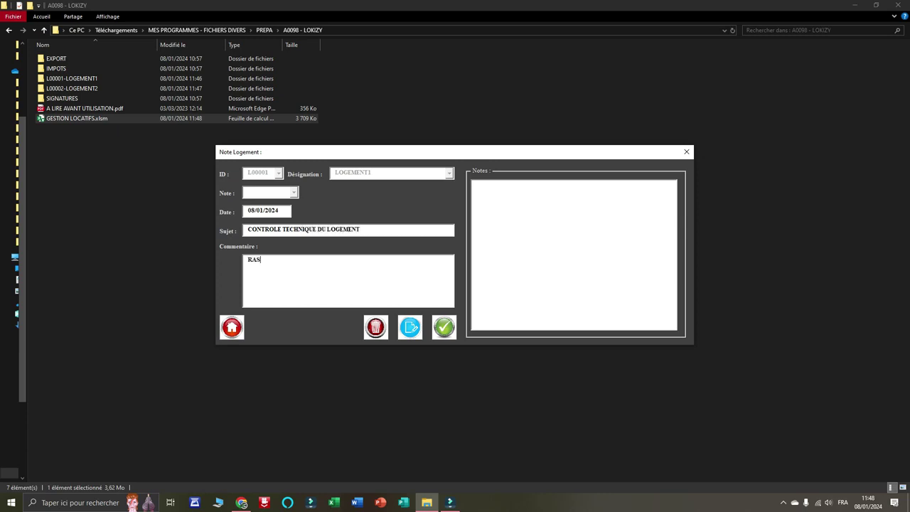
left_click(445, 327)
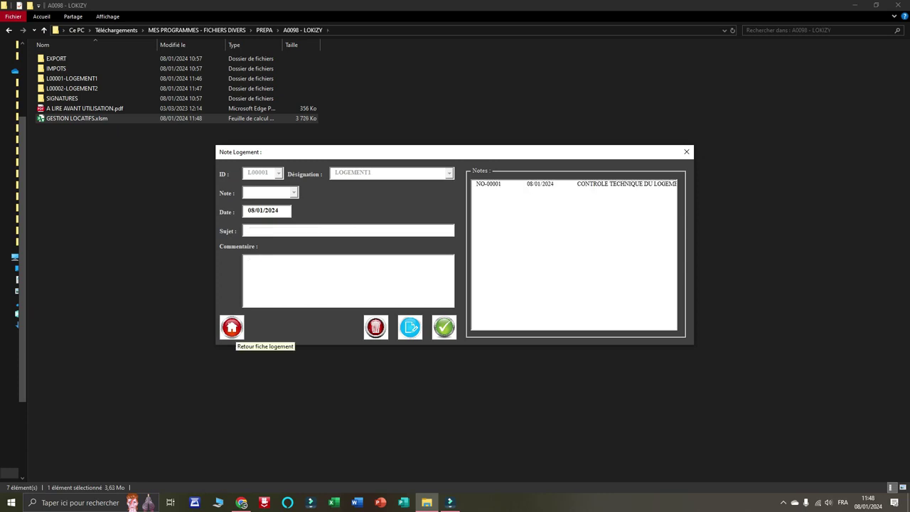
left_click(232, 328)
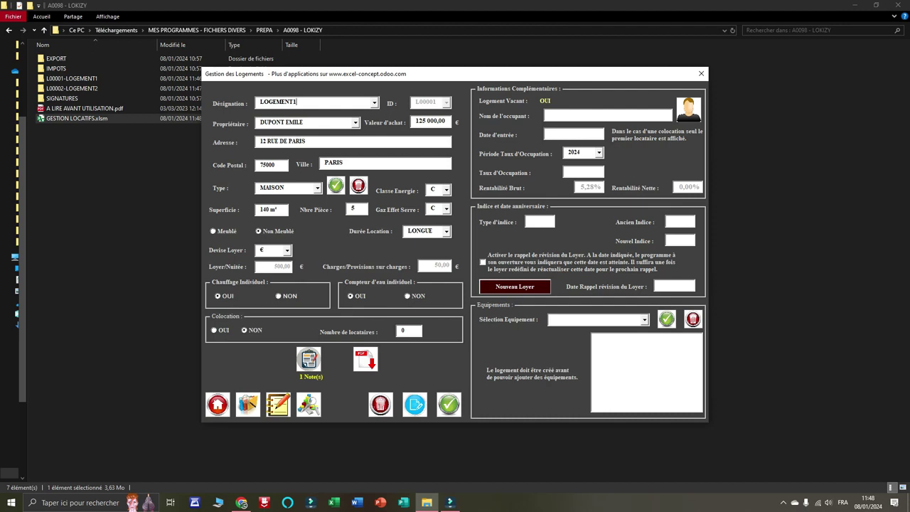
Review note NO-00001 in LOGEMENT1's notes and return to the housing record.
left_click(309, 360)
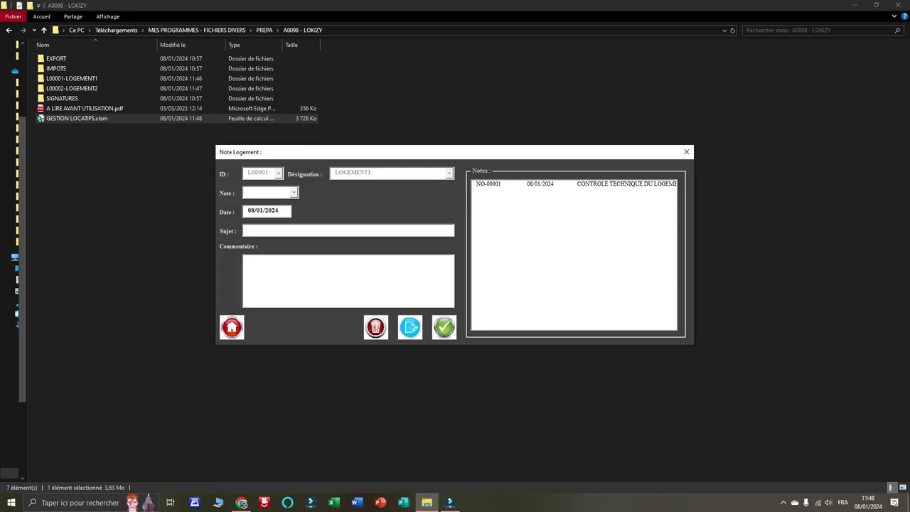
double_click(541, 184)
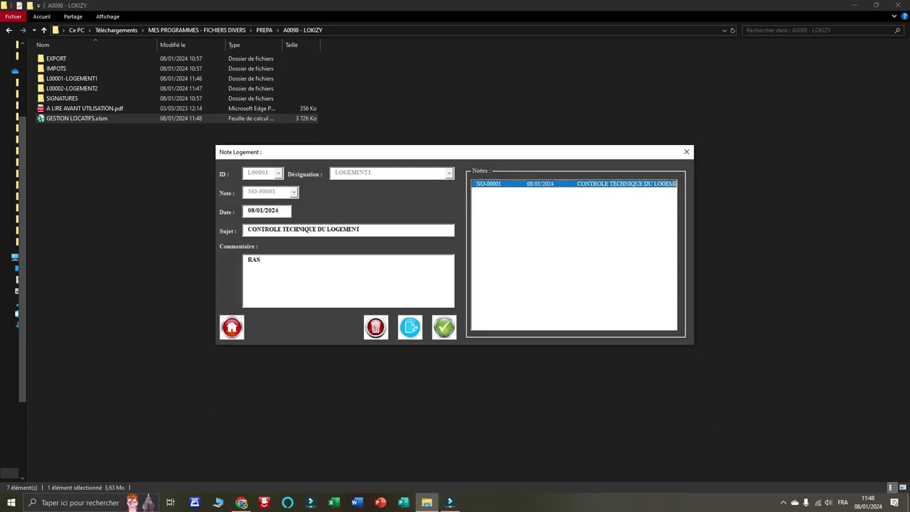
left_click(232, 327)
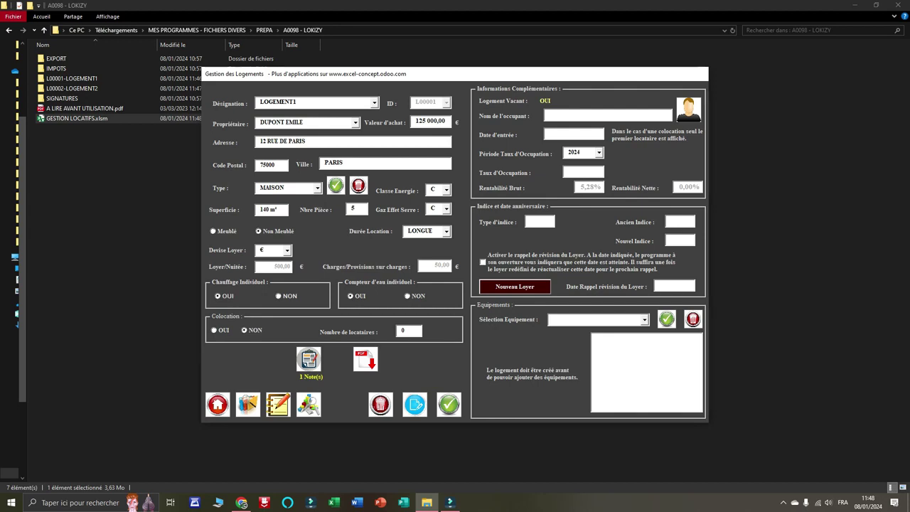
left_click(365, 359)
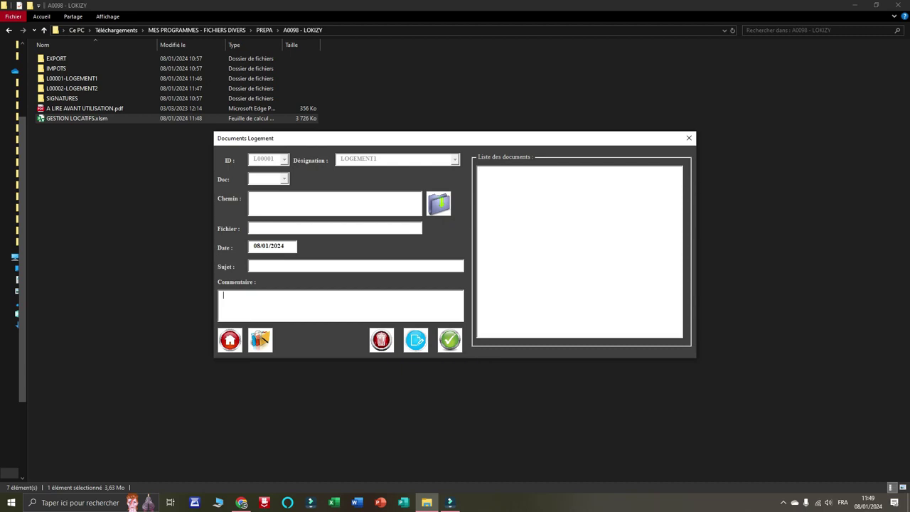
Leave LOGEMENT1's documents and bring up the list of existing tenants.
left_click(229, 340)
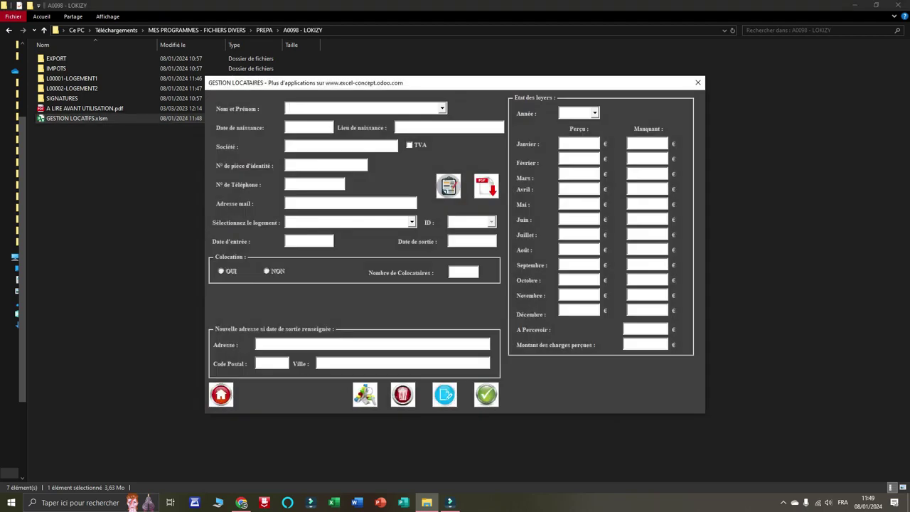
left_click(442, 108)
Enter the new tenant's full name, birth date 15/01/2000 and birthplace PARIS.
left_click(442, 108)
key("Tab")
type("15/01/2000")
key("Tab")
type("PARIS")
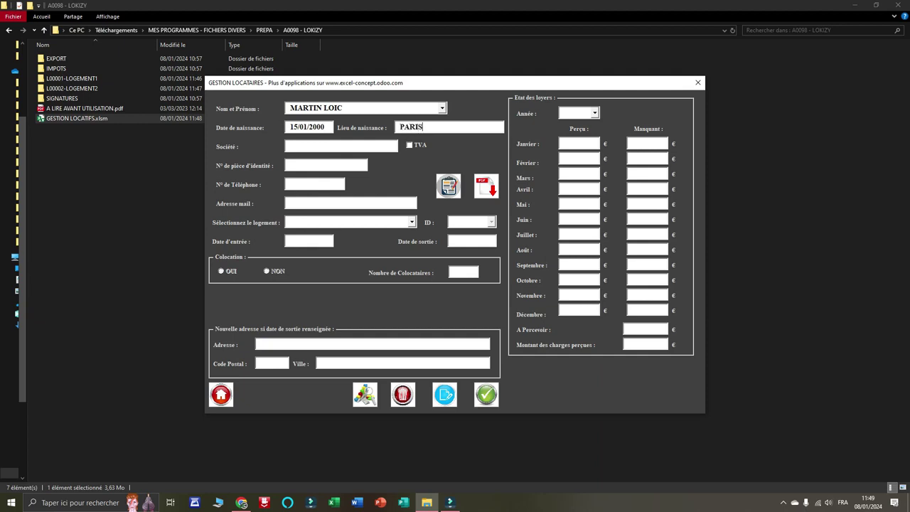
key("Tab")
Fill in the tenant's identity document number and phone number.
key("alt+Tab")
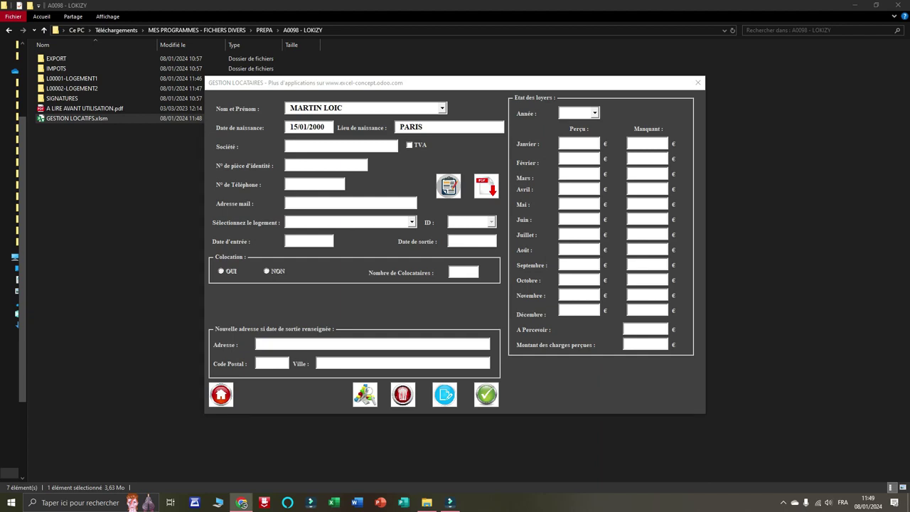
left_click(317, 165)
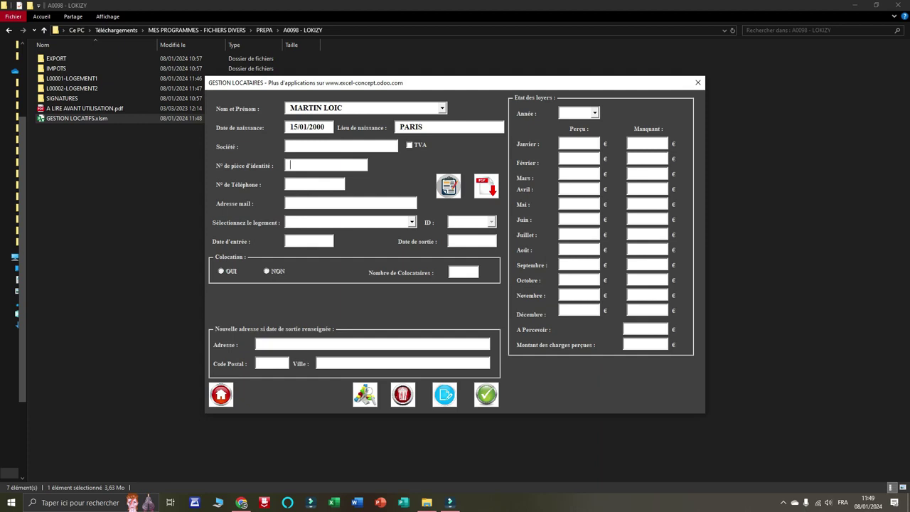
key("Tab")
type("06 06 06 06")
key("Tab")
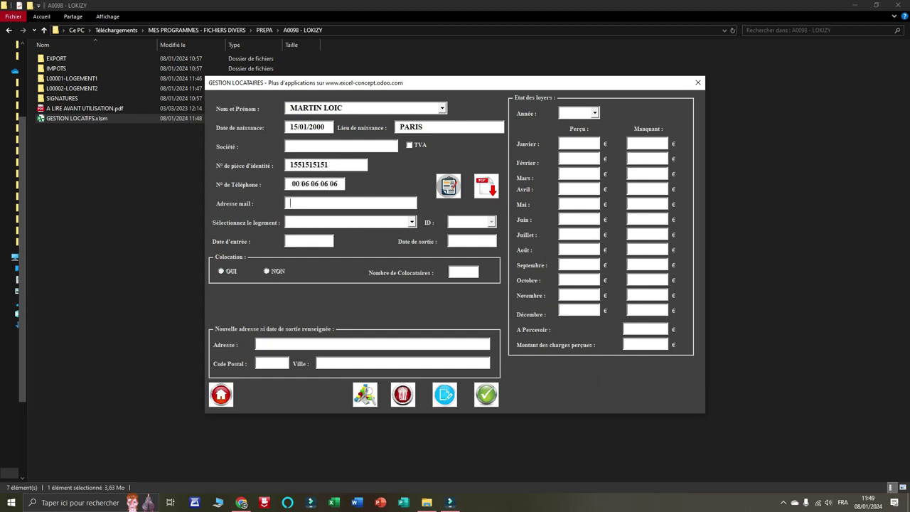
Assign LOGEMENT1 with entry date 15/12/2023 and save the new tenant.
left_click(412, 222)
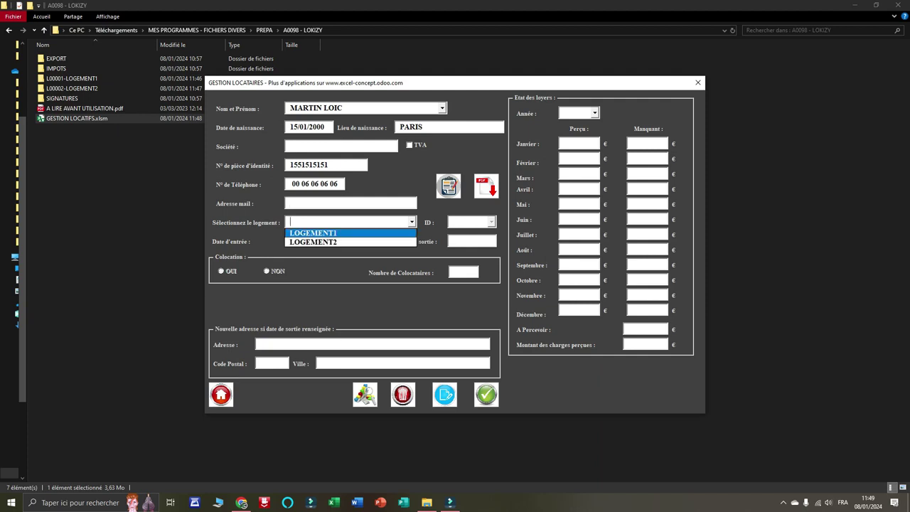
left_click(338, 232)
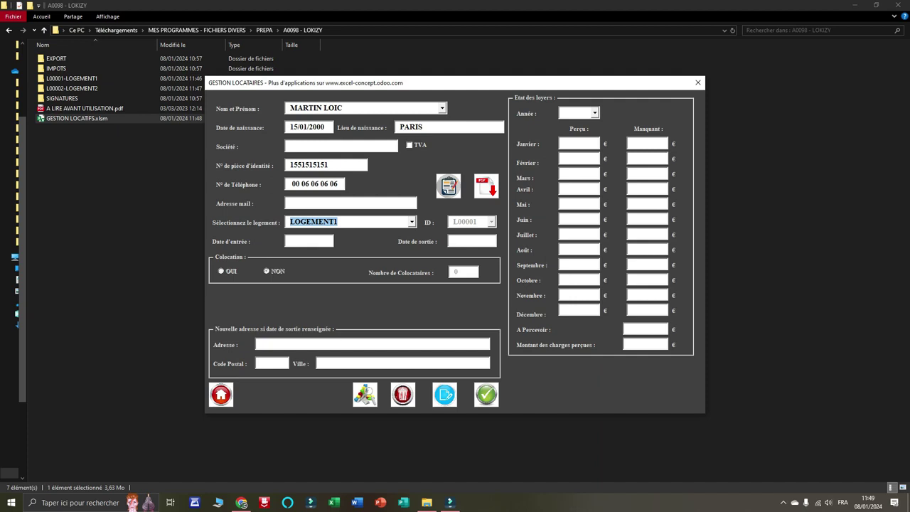
key("Tab")
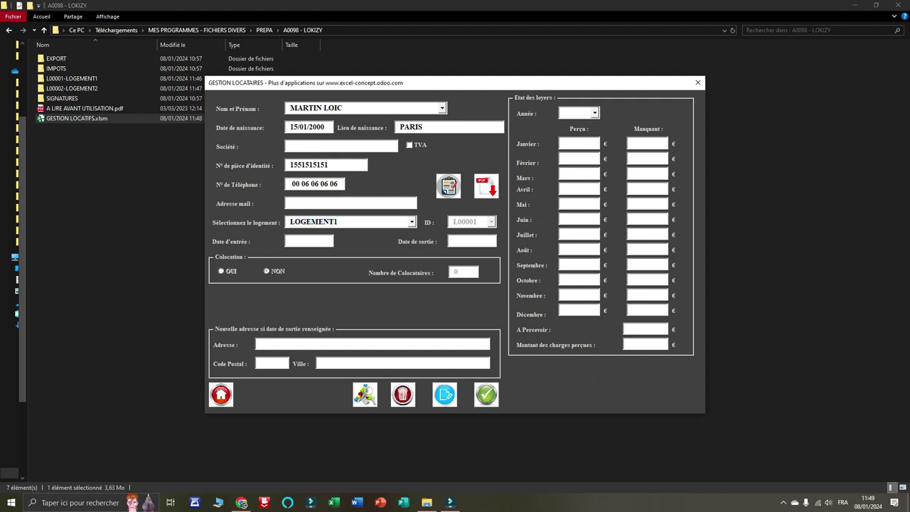
type("15/12/2023")
key("Tab")
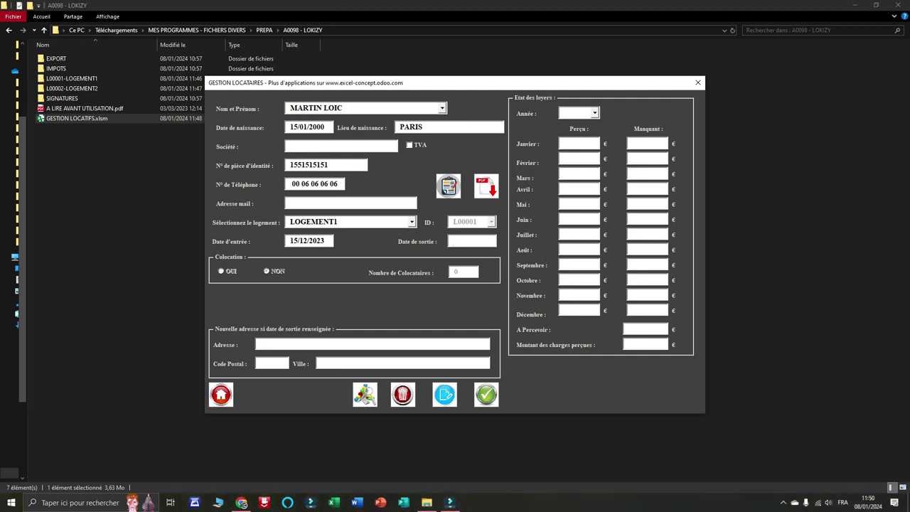
left_click(463, 281)
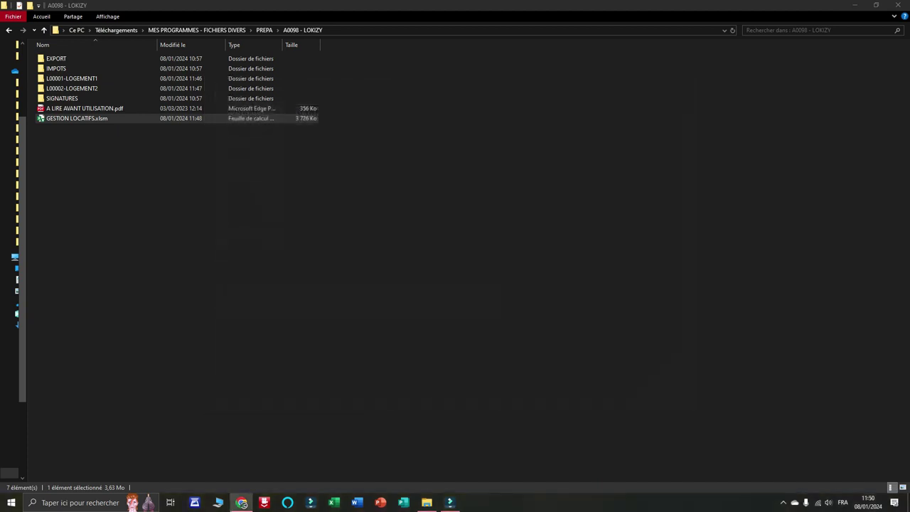
Reload the newly created tenant's record, add 2023 to its rent years, and start a receipt.
key("Return")
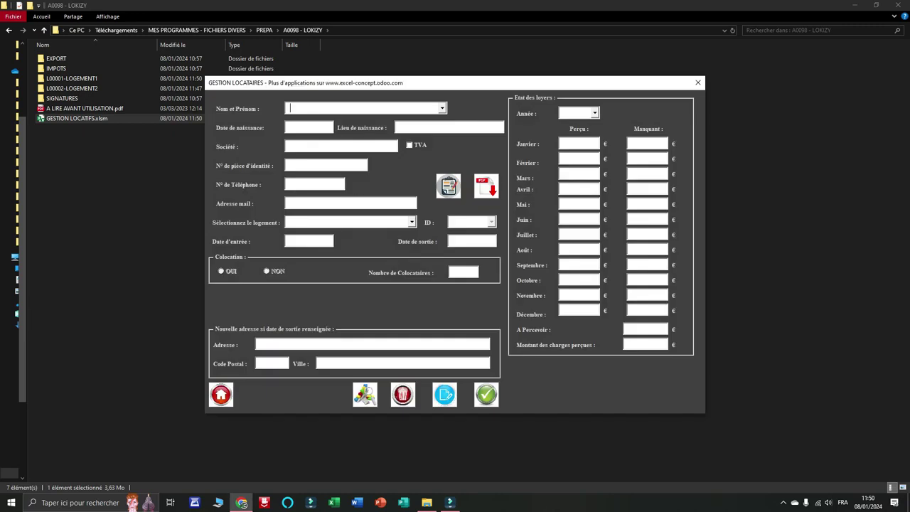
left_click(442, 108)
left_click(317, 119)
key("Tab")
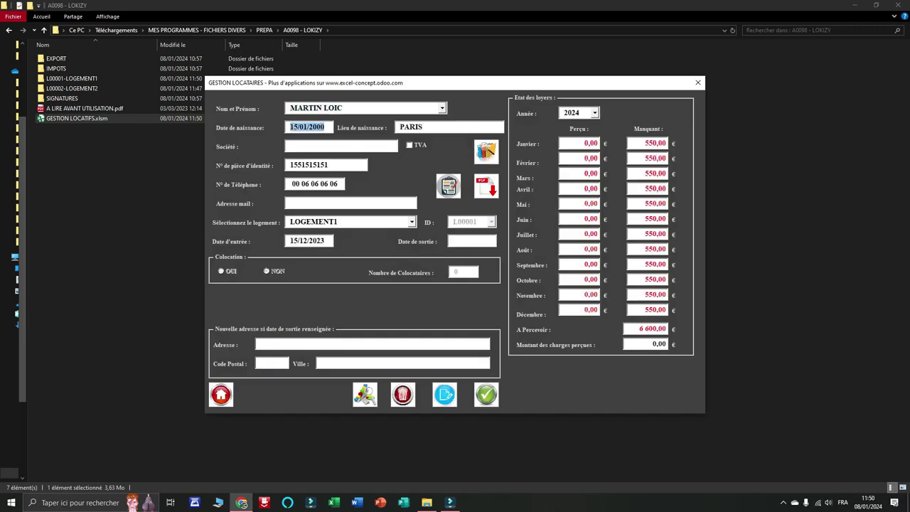
left_click(595, 113)
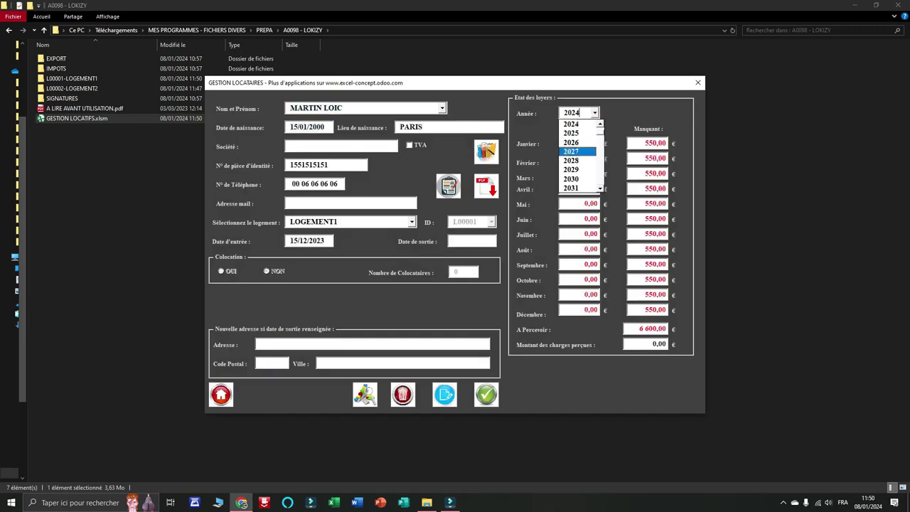
left_click(600, 124)
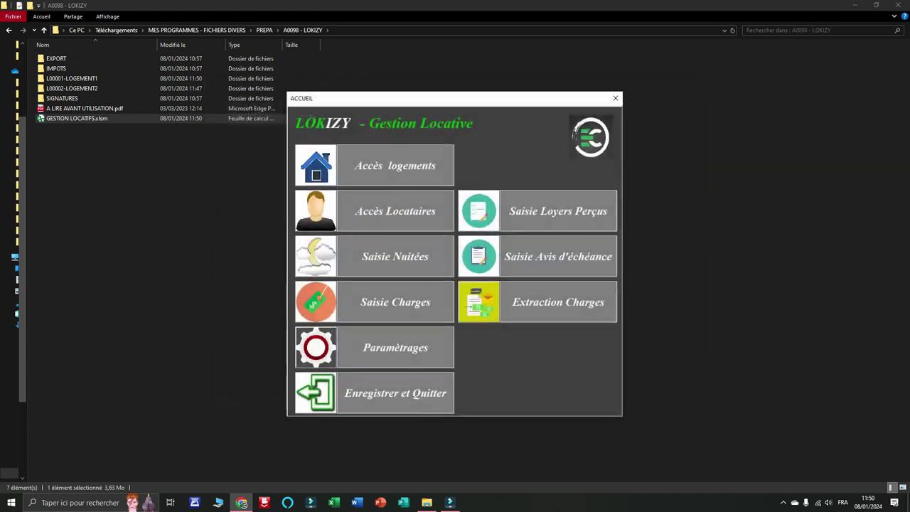
left_click(558, 211)
Choose the tenant and set the receipt period from 15/12/2023 to 31/12/2023.
left_click(332, 135)
left_click(283, 145)
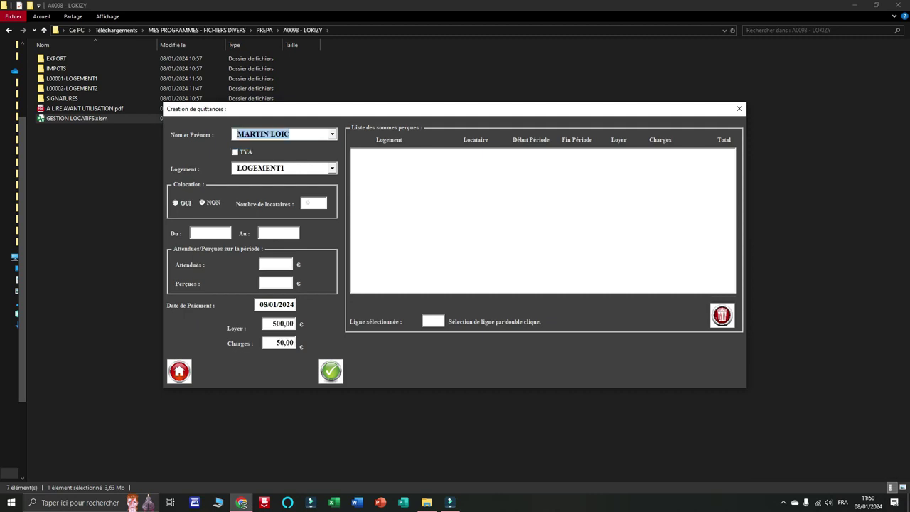
left_click(210, 234)
type("15/12/202")
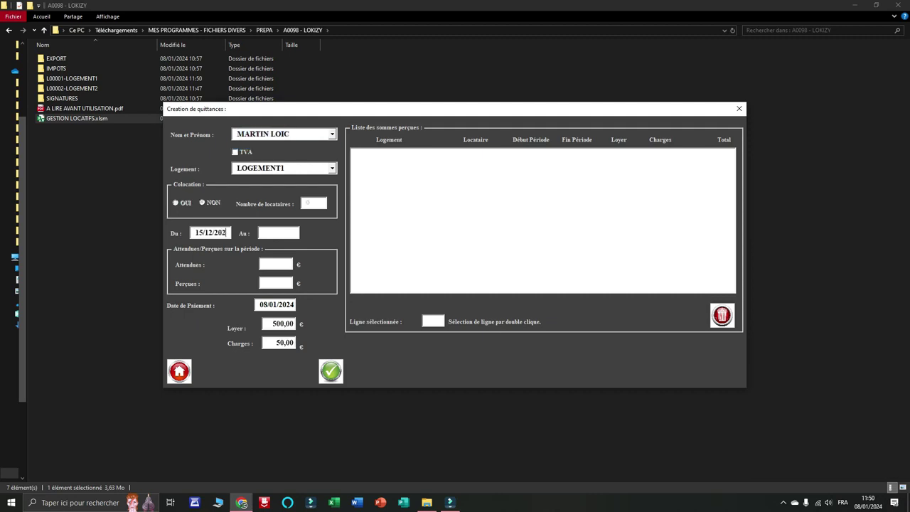
type("3")
key("Tab")
type("31/12/2023")
key("Tab")
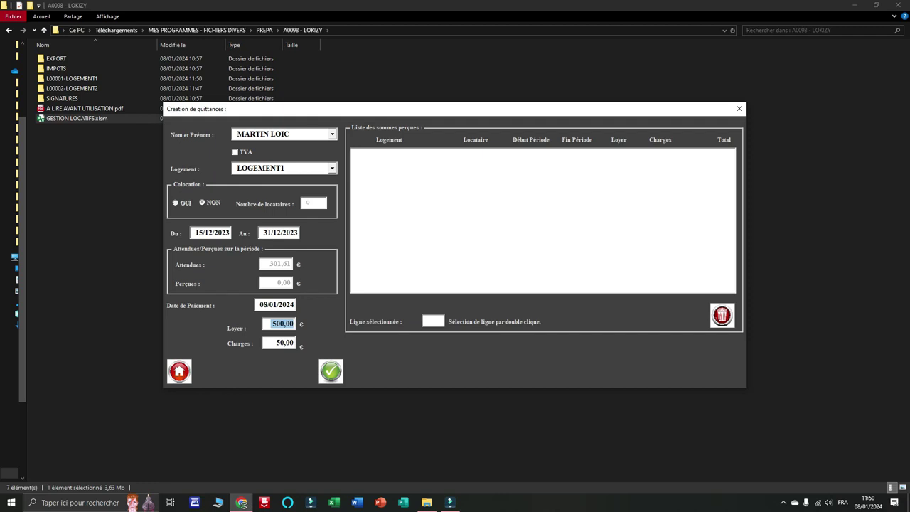
Enter 300 rent and 1,61 charges, then validate and generate the receipt.
type("300")
key("Tab")
type("1,61")
key("Tab")
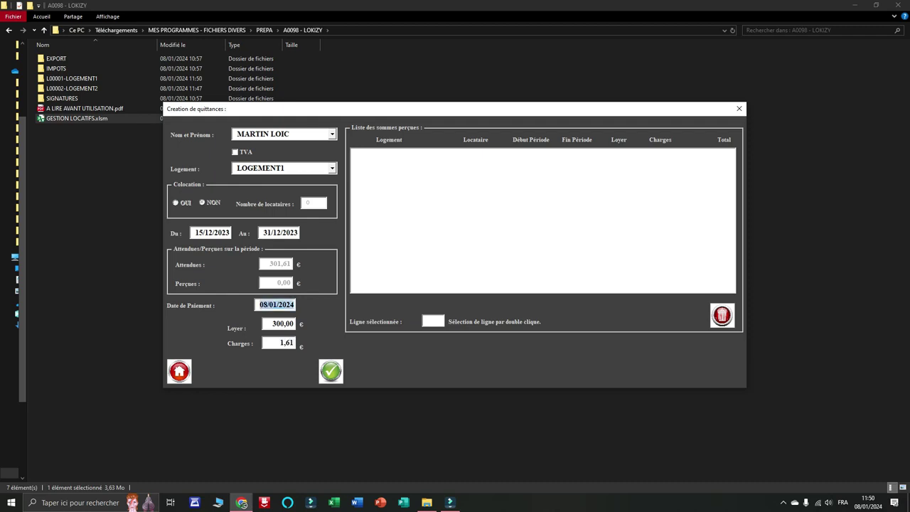
key("Return")
key("Return")
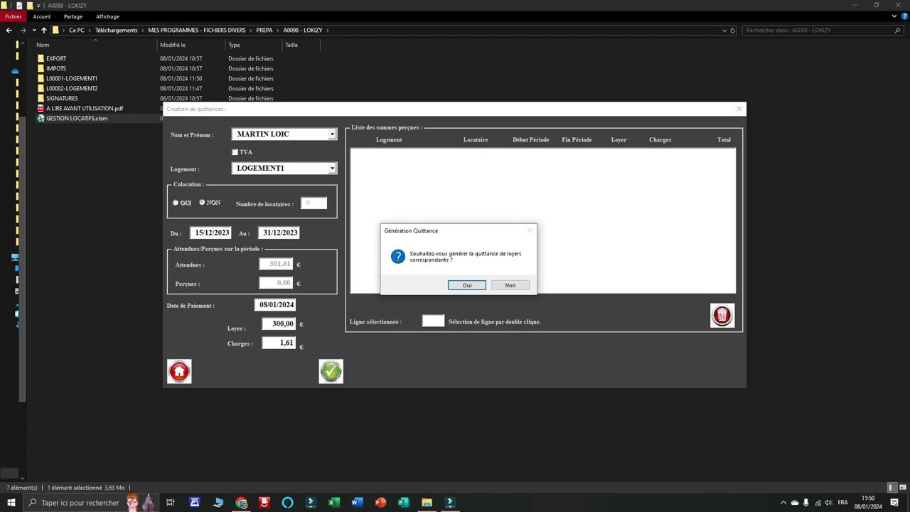
key("Return")
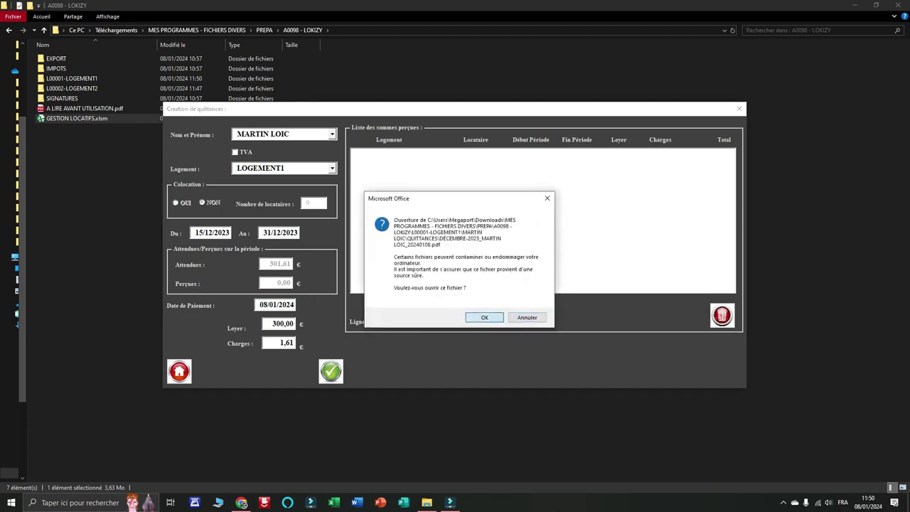
Open the December 2023 receipt PDF, scroll through it, close it, and dismiss the message.
key("Return")
key("Return")
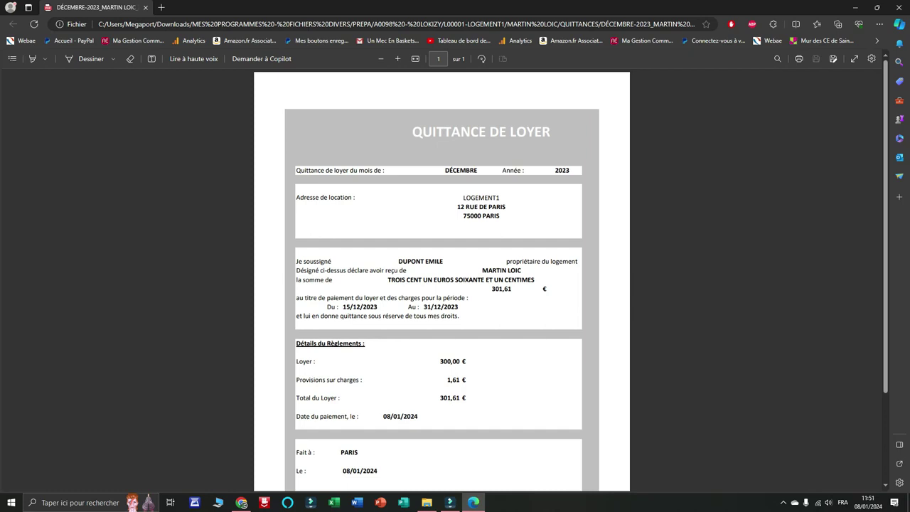
scroll(441, 277, "down", 3)
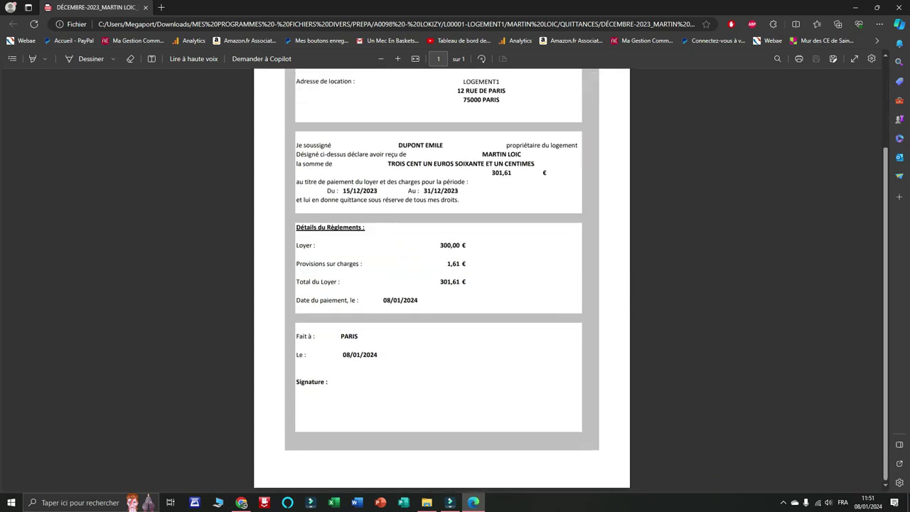
scroll(440, 277, "up", 2)
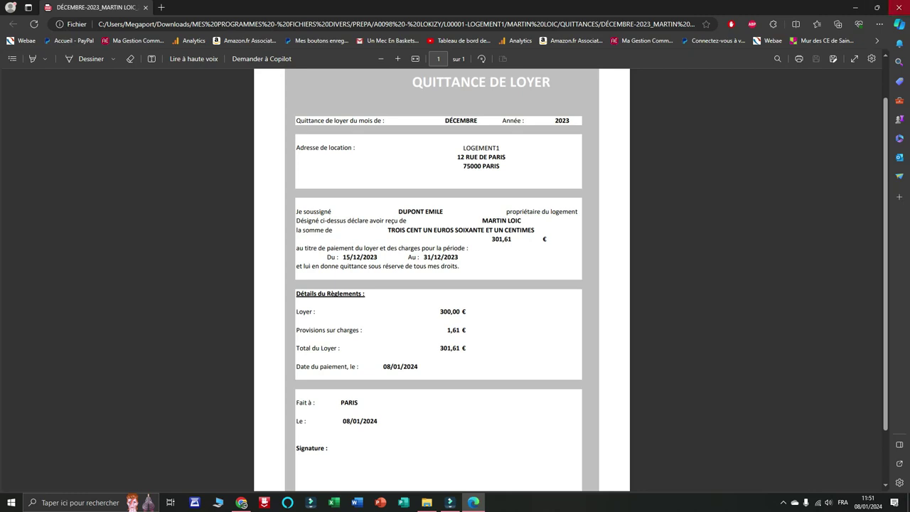
left_click(900, 8)
left_click(465, 280)
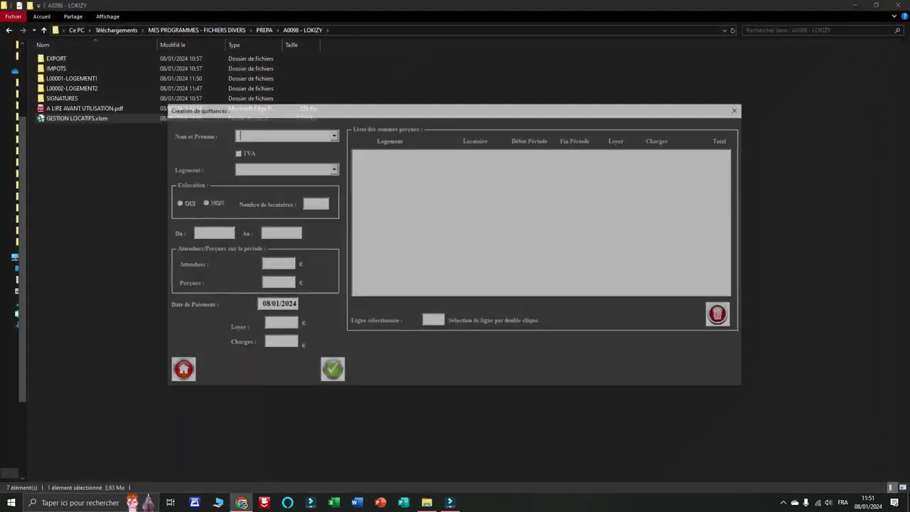
Close the receipt form and open the tenant's record in tenant management.
left_click(179, 371)
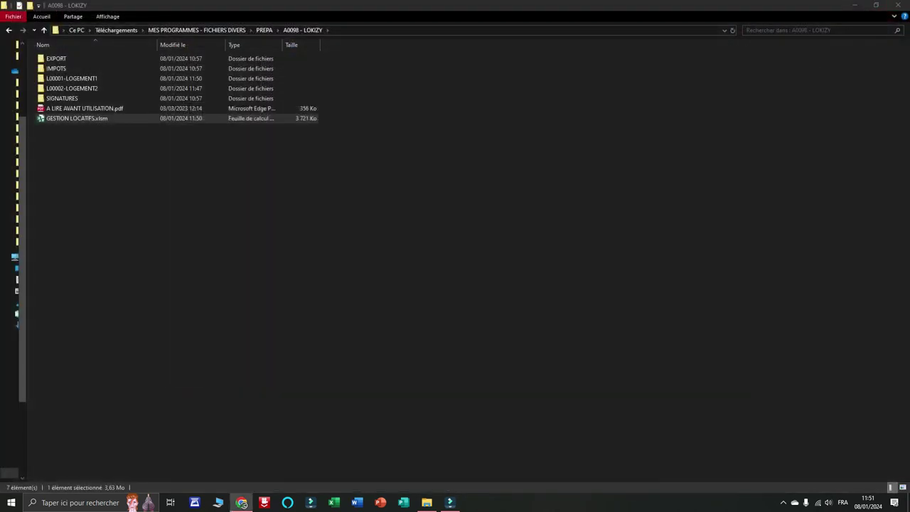
left_click(395, 212)
left_click(442, 108)
left_click(345, 119)
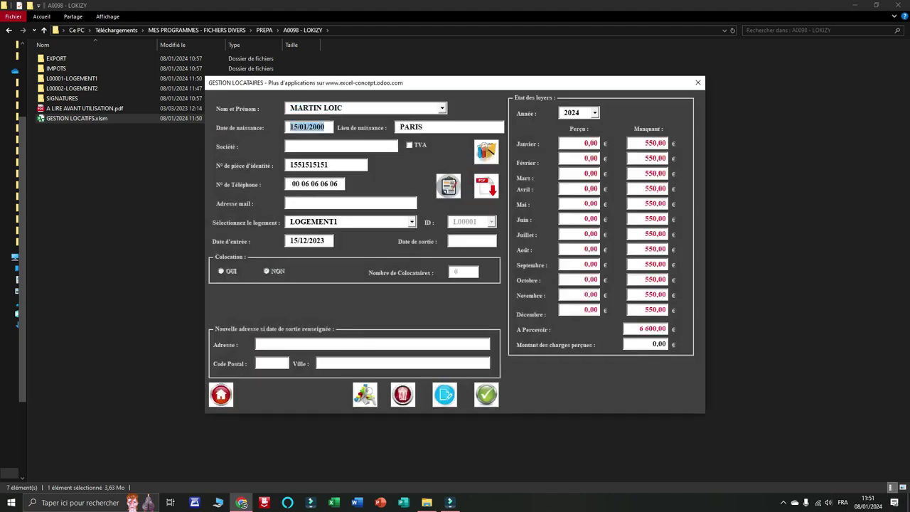
View the 2023 rent table, switch back to 2024, and generate the tenant summary PDF.
left_click(595, 114)
left_click(602, 123)
left_click(575, 123)
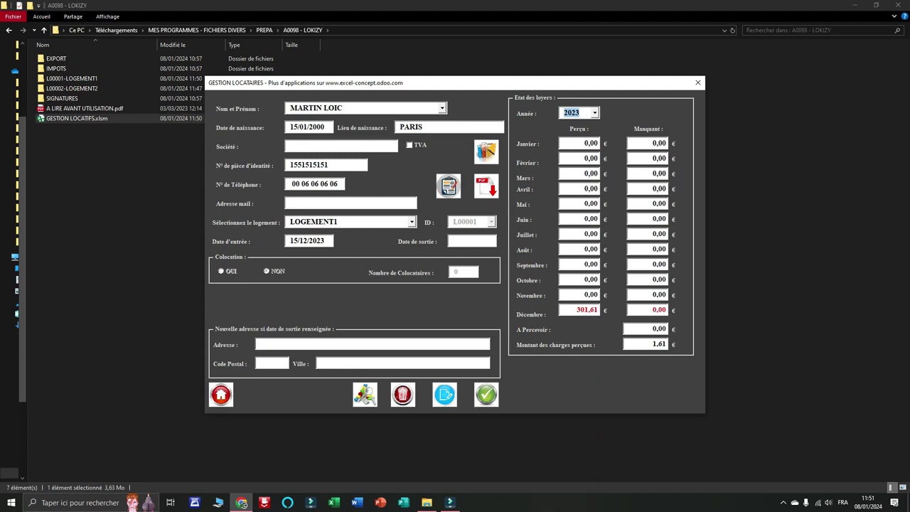
left_click(595, 114)
left_click(574, 133)
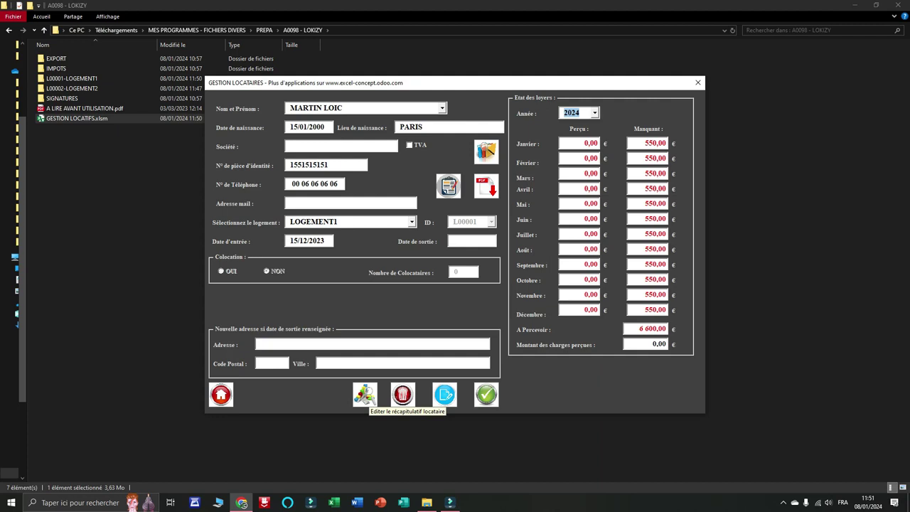
left_click(365, 394)
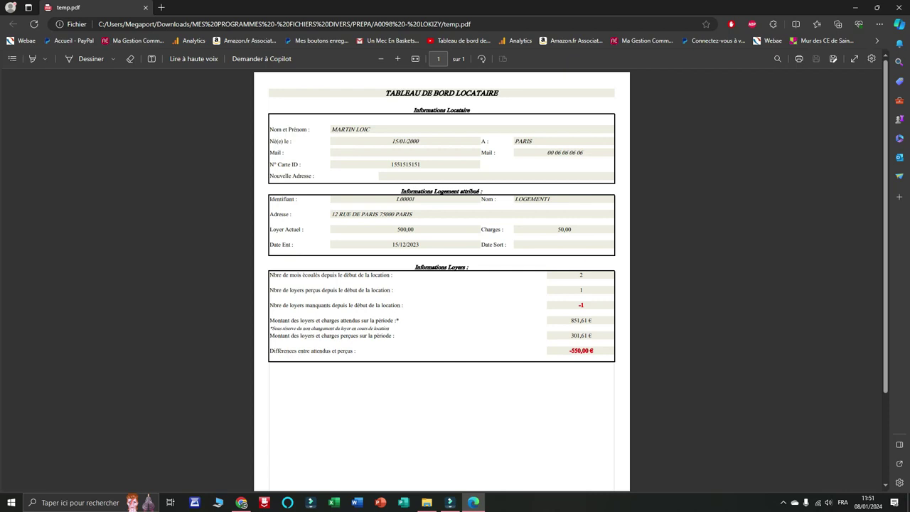
Close the tenant summary PDF and the tenant form.
left_click(900, 7)
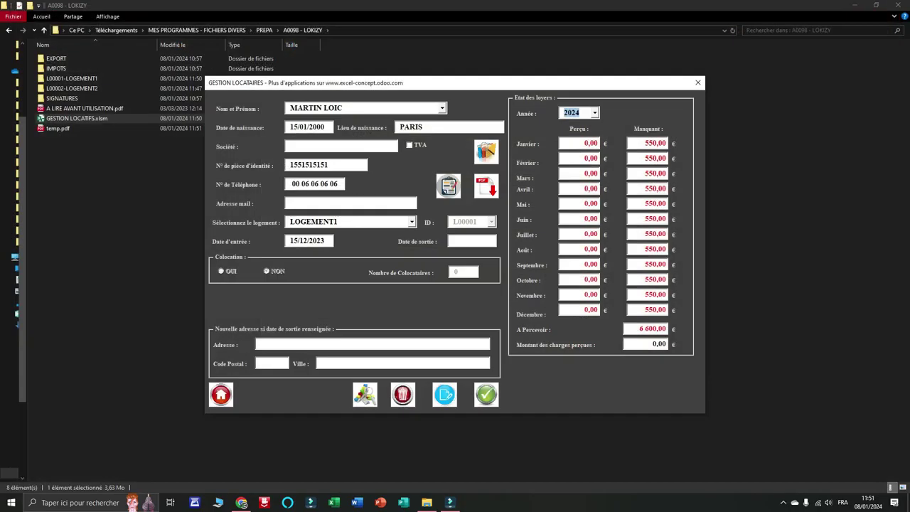
left_click(221, 394)
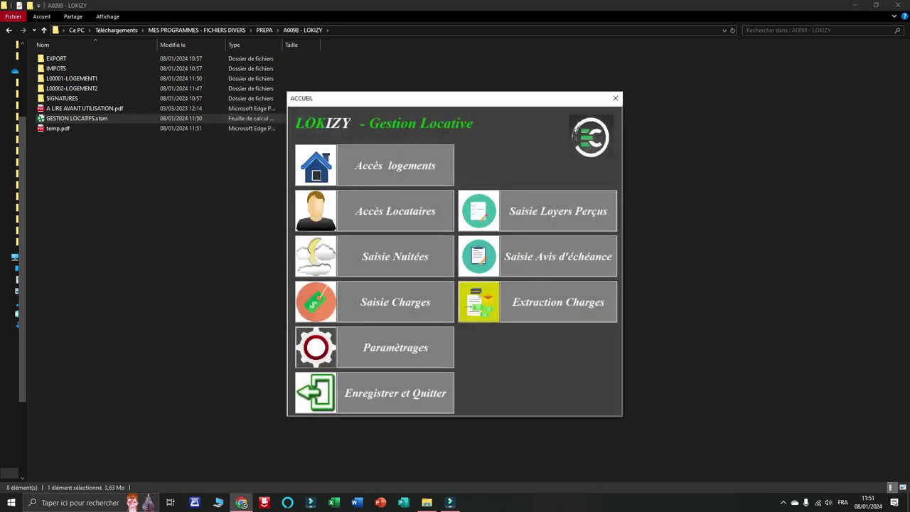
left_click(395, 211)
left_click(443, 108)
left_click(356, 119)
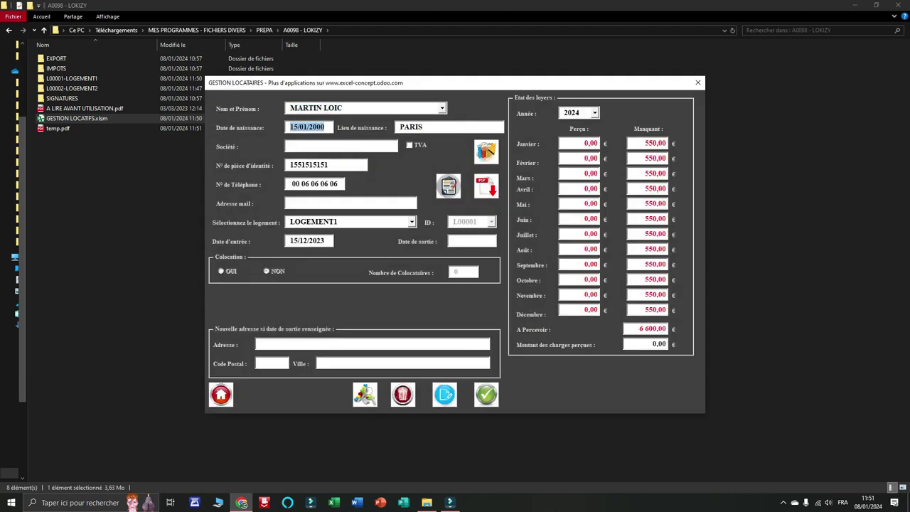
left_click(467, 241)
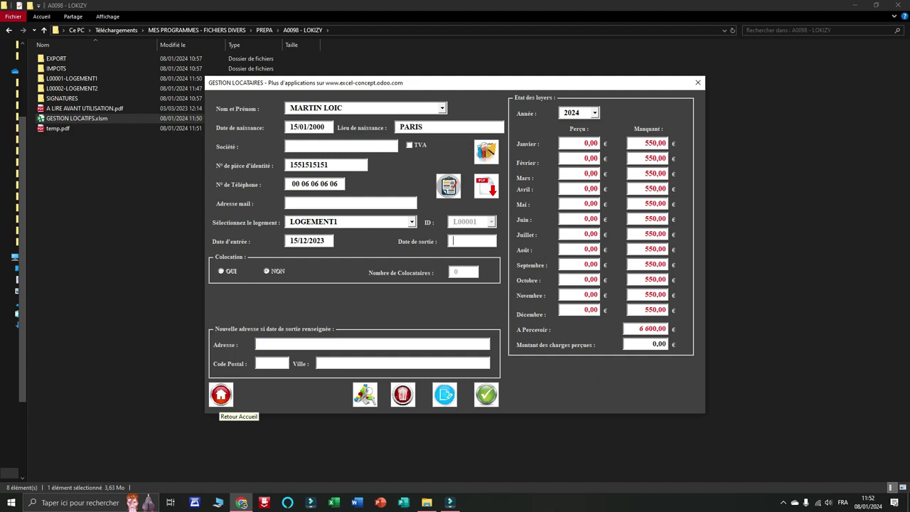
left_click(221, 395)
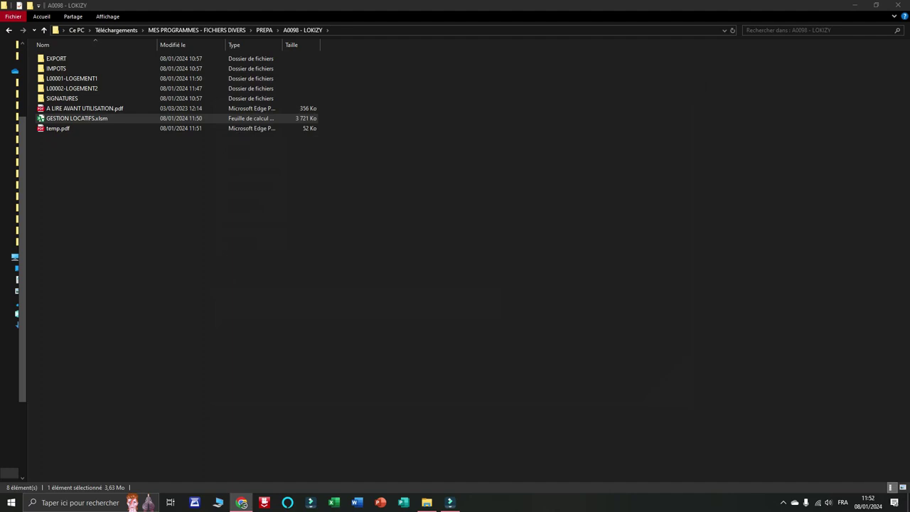
Inspect LOGEMENT1's housing record, then return to the home menu.
left_click(384, 166)
left_click(375, 103)
left_click(299, 112)
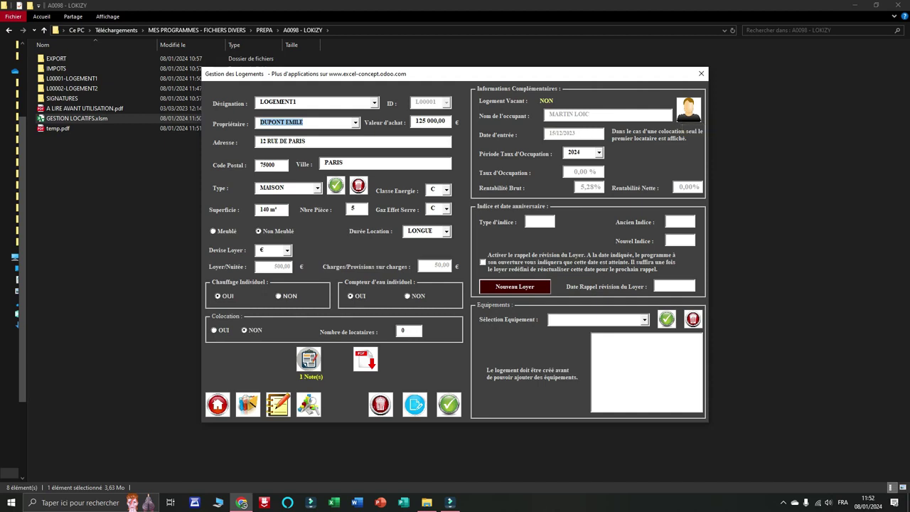
left_click(218, 404)
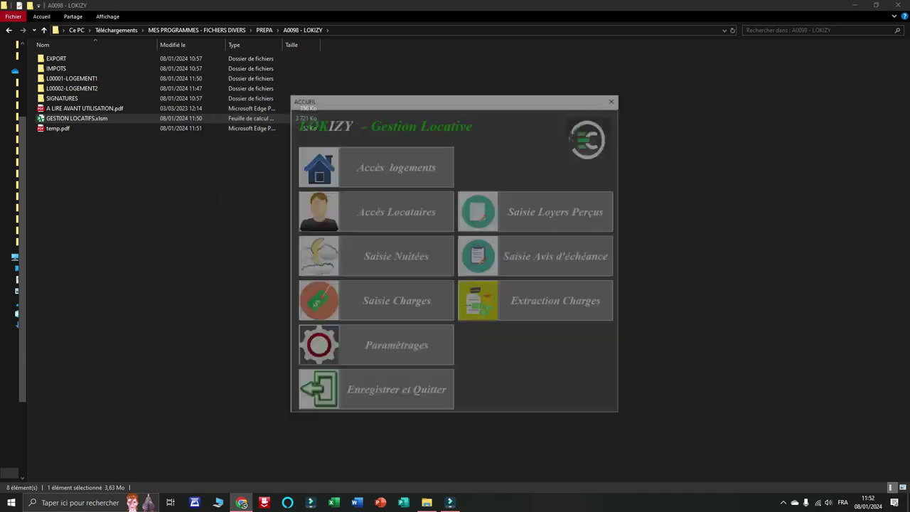
Open the LOGEMENT1 tenant's record in tenant management.
left_click(392, 211)
left_click(442, 109)
left_click(366, 119)
key("Tab")
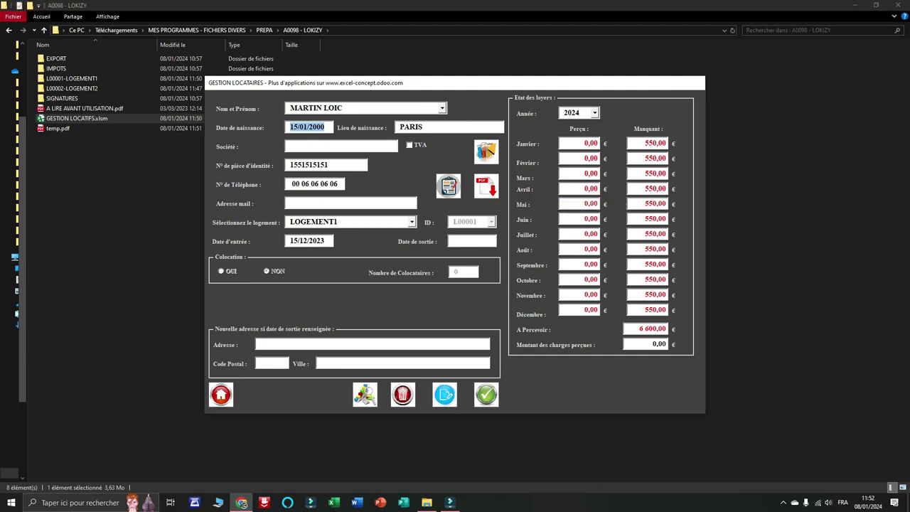
Check the tenant's empty document list, close it, and return home from the tenant record.
left_click(486, 186)
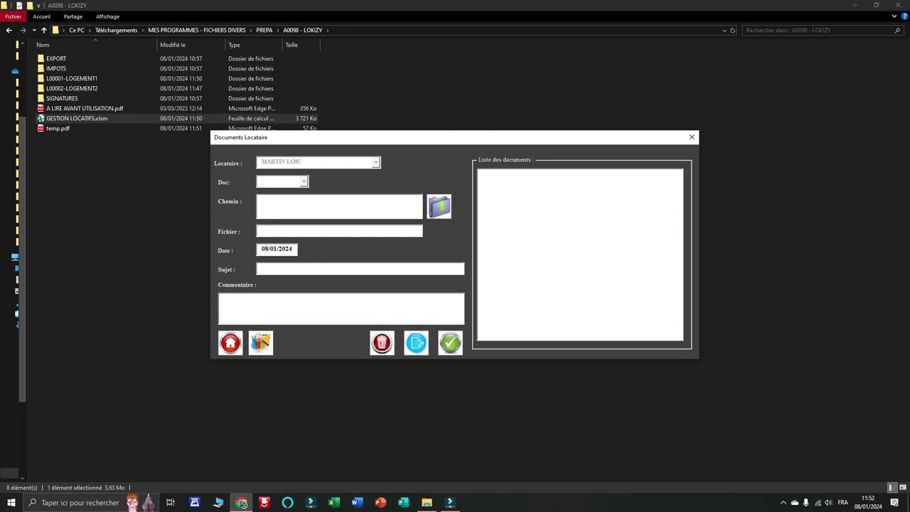
left_click(231, 342)
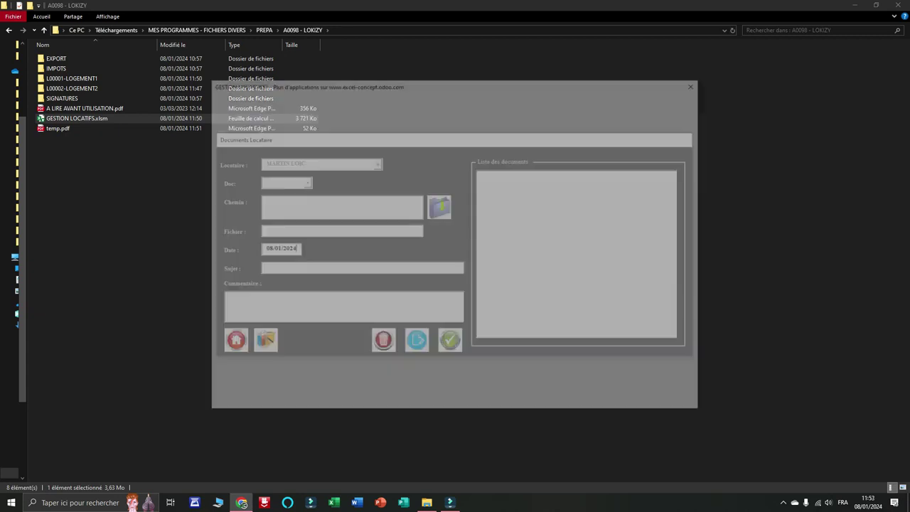
left_click(221, 395)
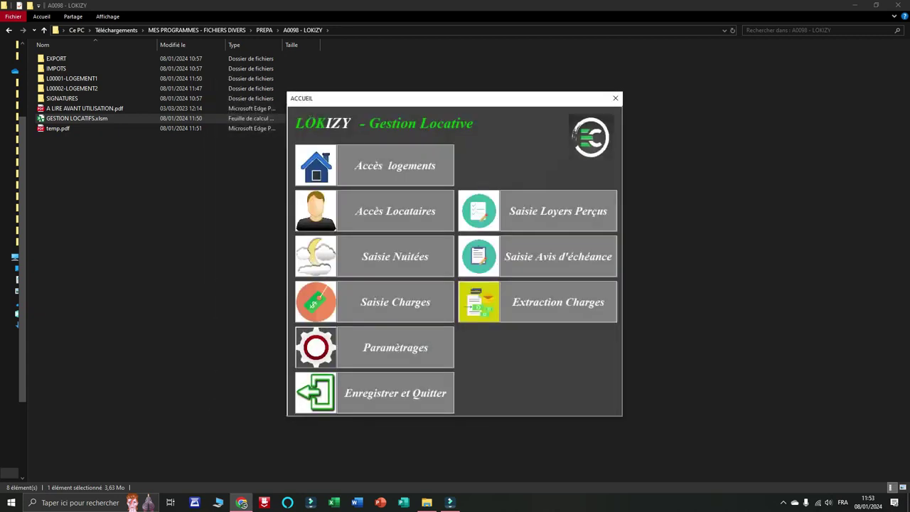
Start a nightly stay entry and select LOGEMENT2, since LOGEMENT1 is rejected as not short-term.
left_click(398, 263)
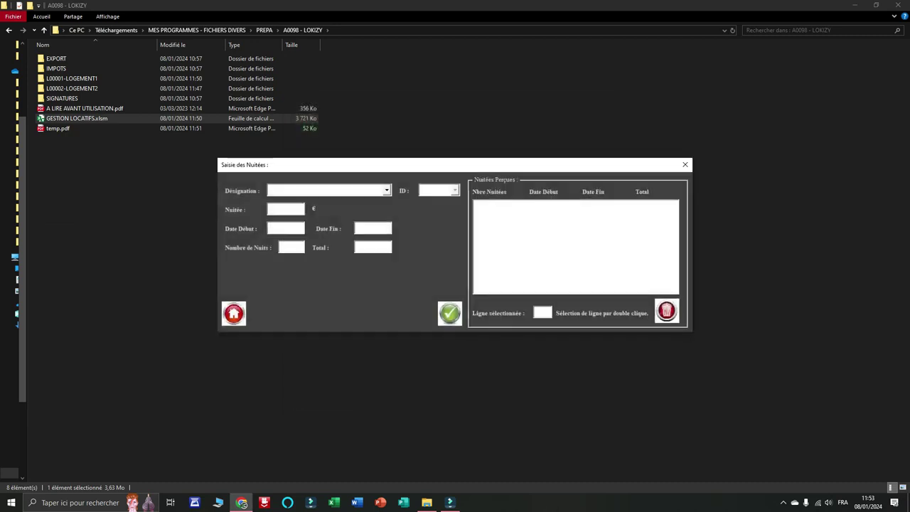
left_click(386, 190)
left_click(327, 208)
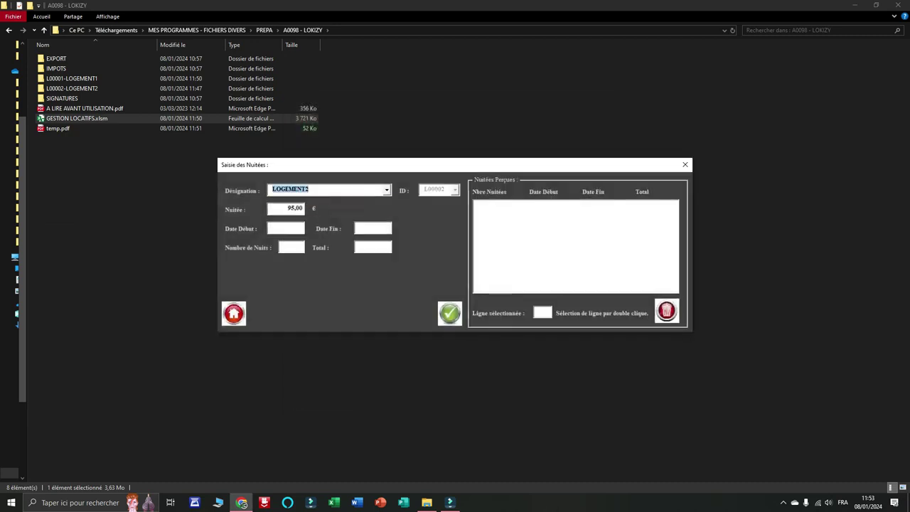
left_click(386, 190)
left_click(313, 200)
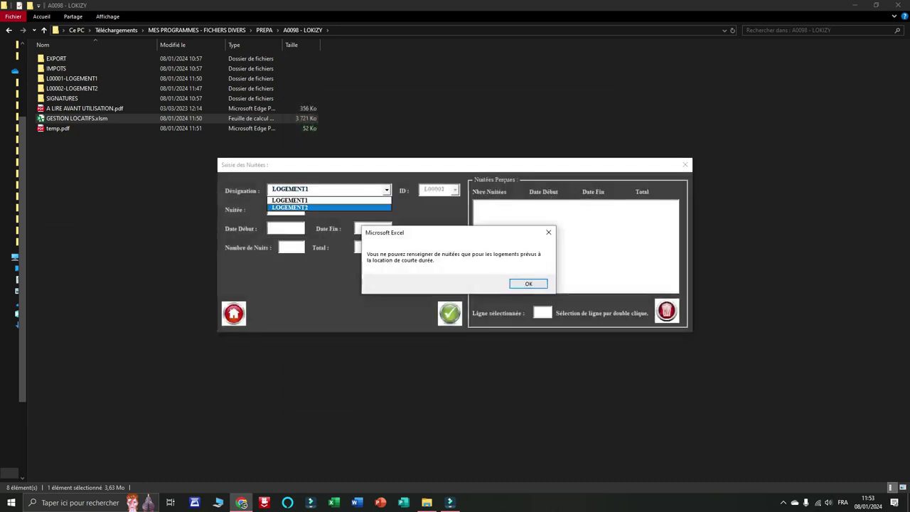
left_click(528, 284)
left_click(386, 191)
left_click(320, 207)
left_click(286, 229)
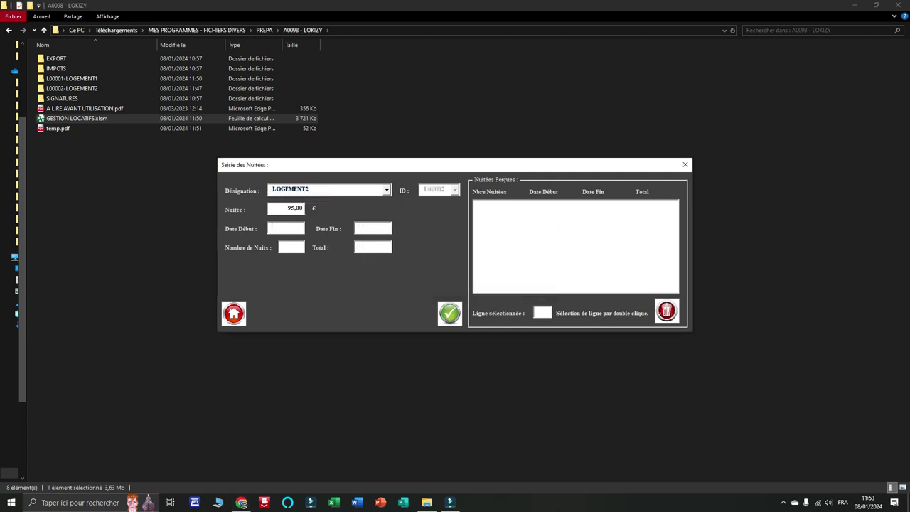
Enter dates 08/01/2024 to 12/01/2024, add the 4-night 380,00 € stay, and return home.
type("08/01/2024")
key("Tab")
type("12/01/2024")
key("Tab")
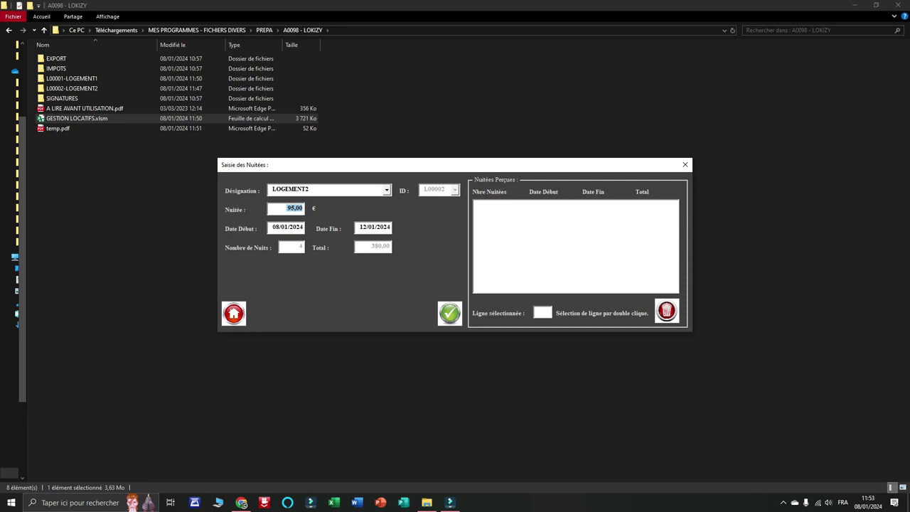
left_click(450, 313)
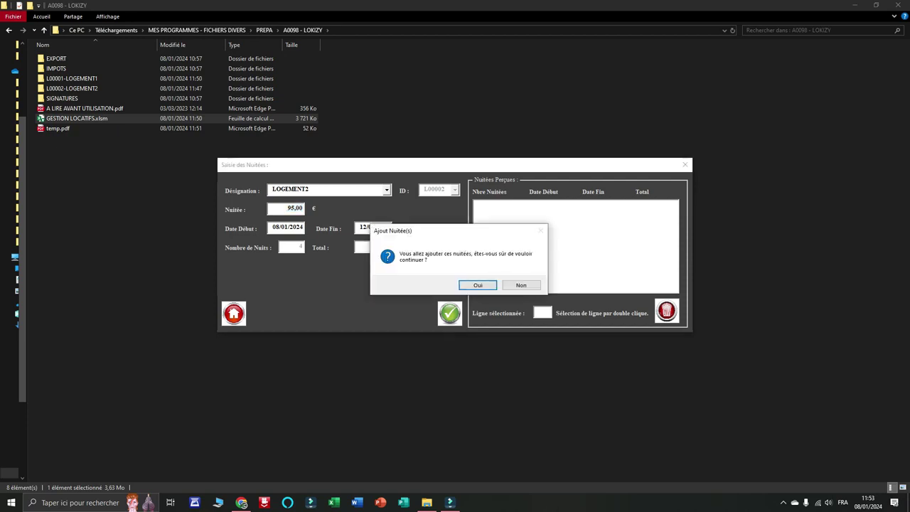
left_click(478, 285)
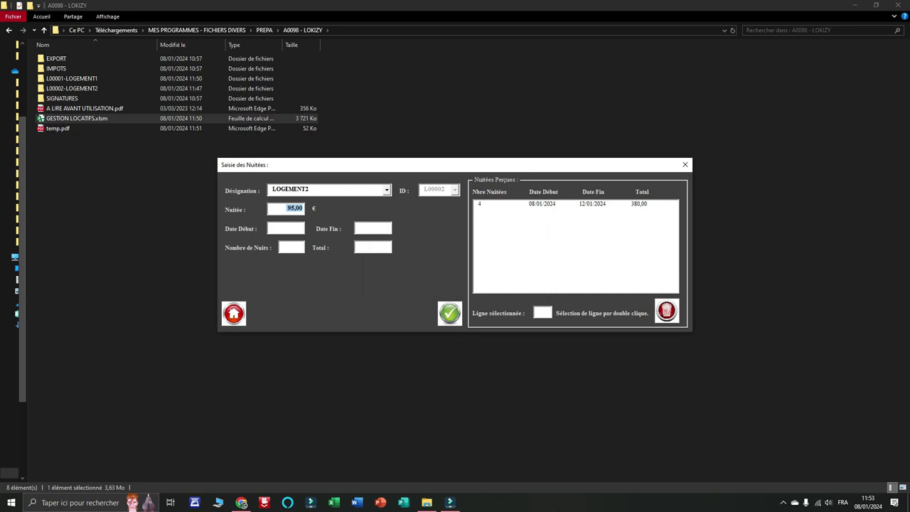
left_click(234, 313)
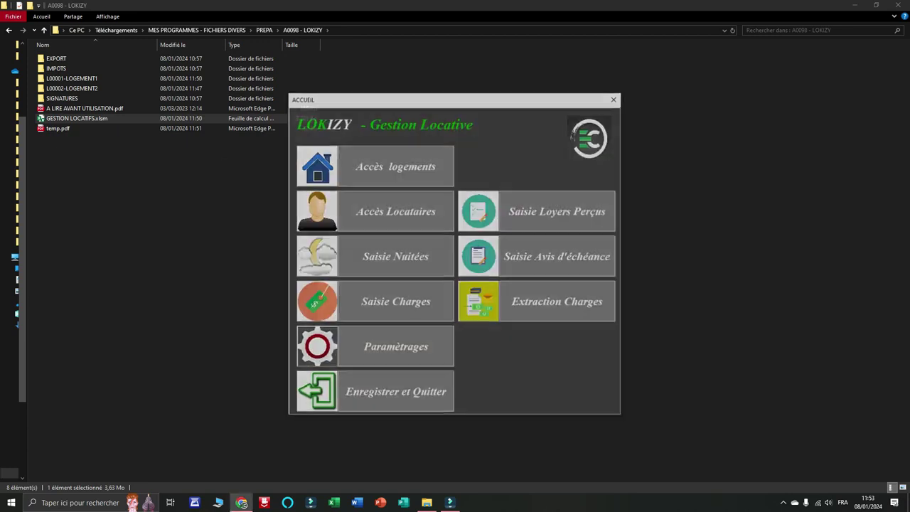
left_click(396, 301)
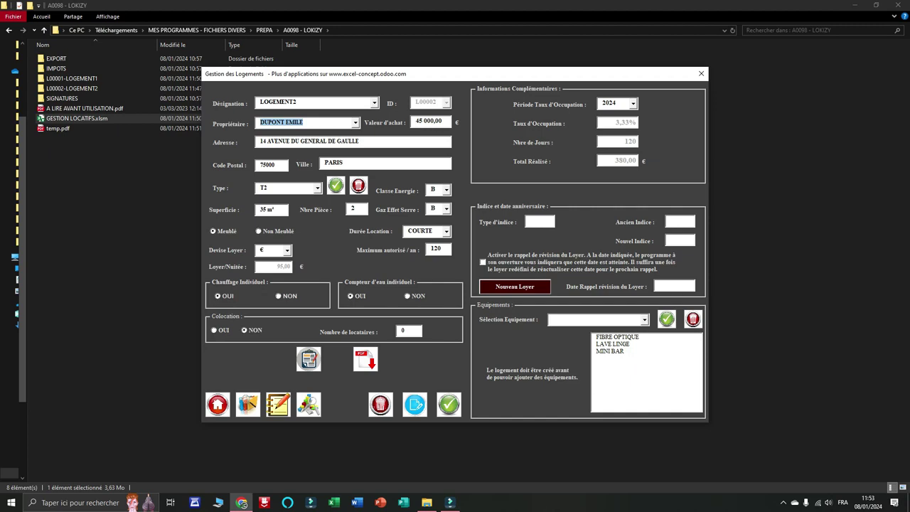
left_click(540, 221)
left_click(375, 103)
left_click(285, 112)
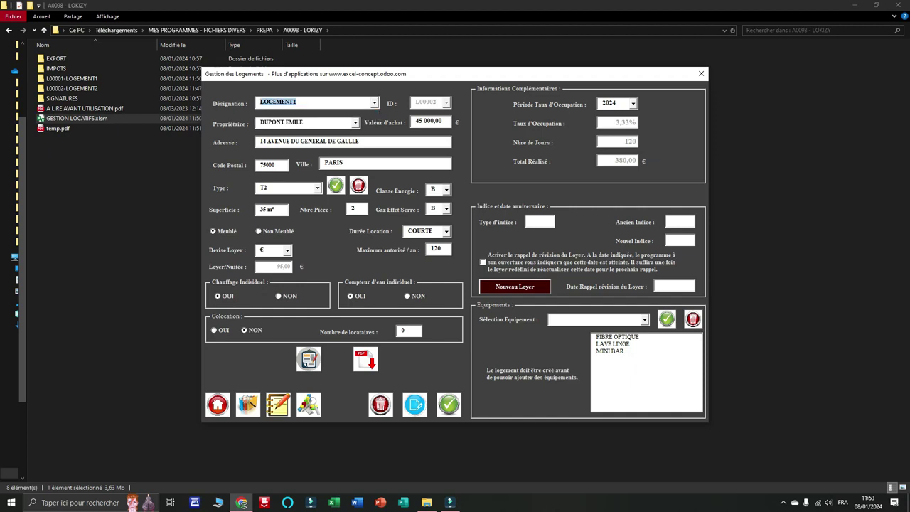
key("Tab")
left_click(541, 221)
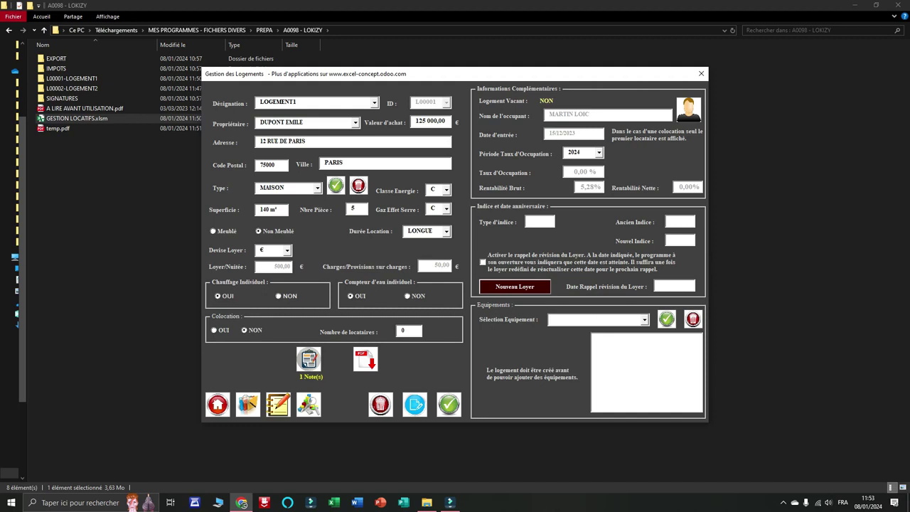
key("Tab")
left_click(675, 285)
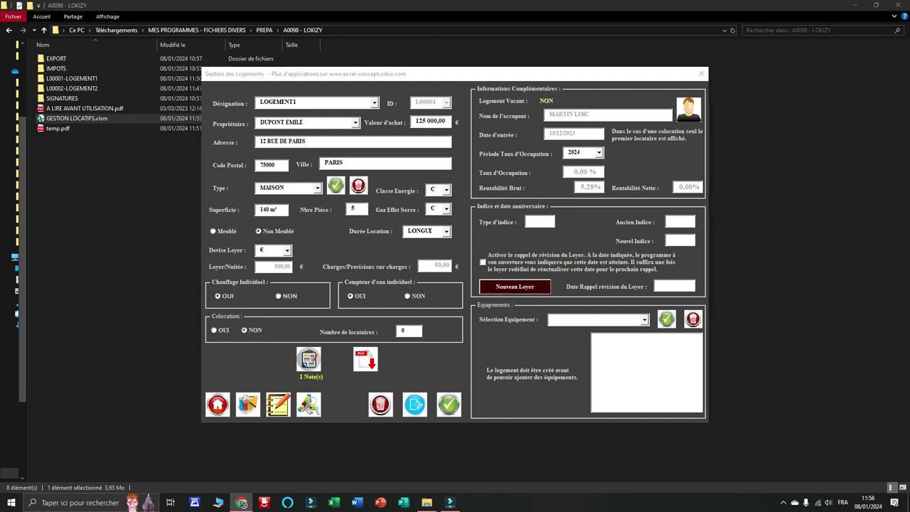
left_click(515, 286)
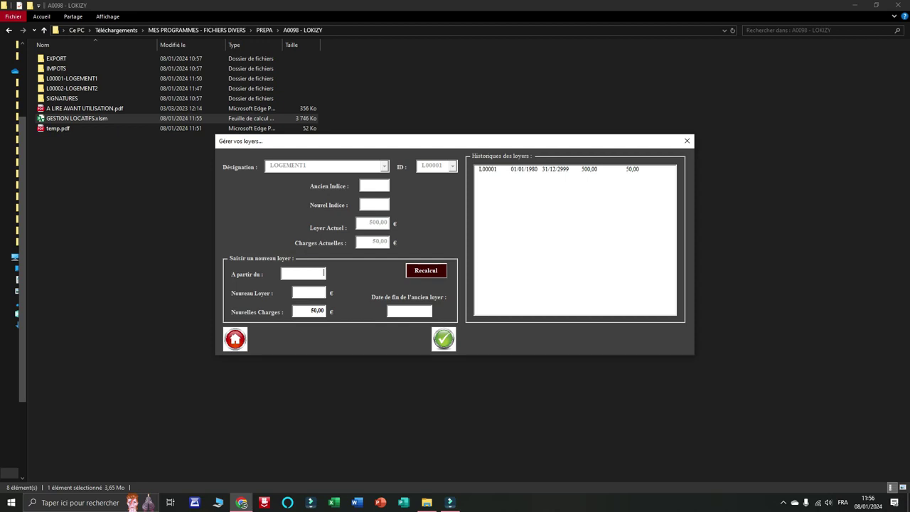
left_click(236, 339)
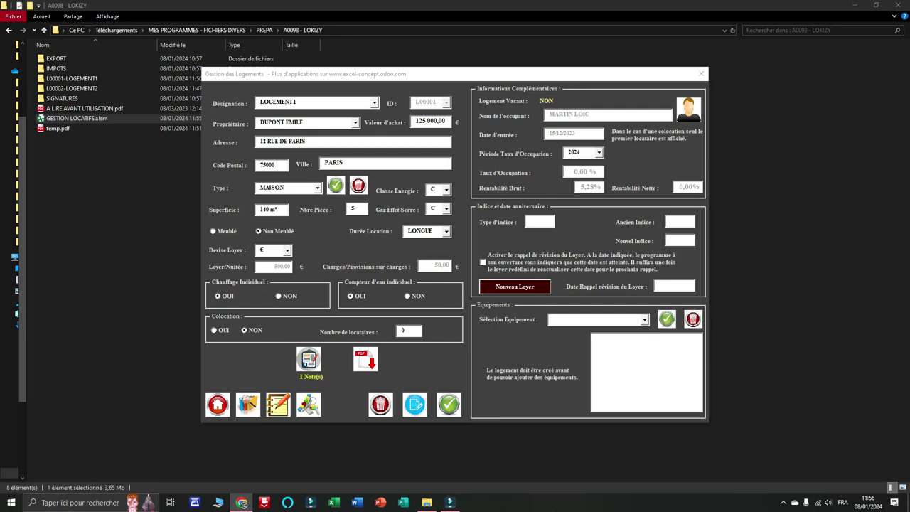
left_click(217, 404)
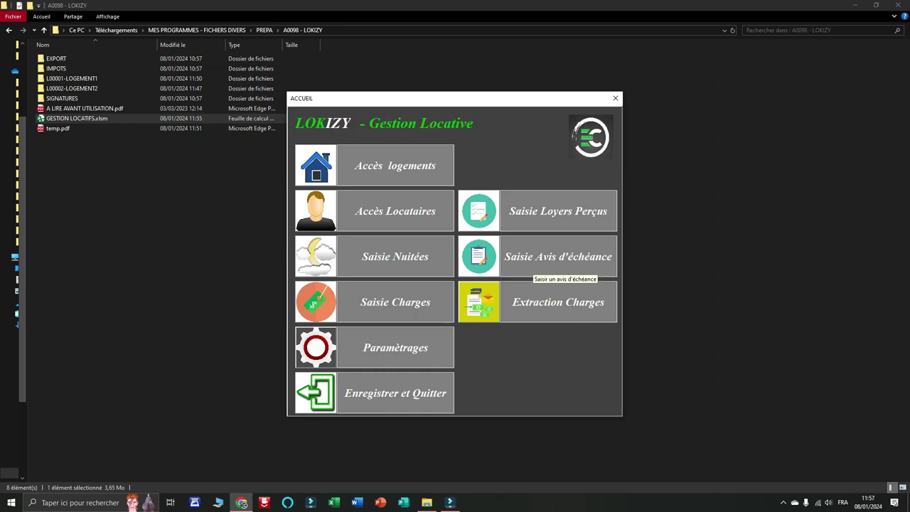
left_click(540, 265)
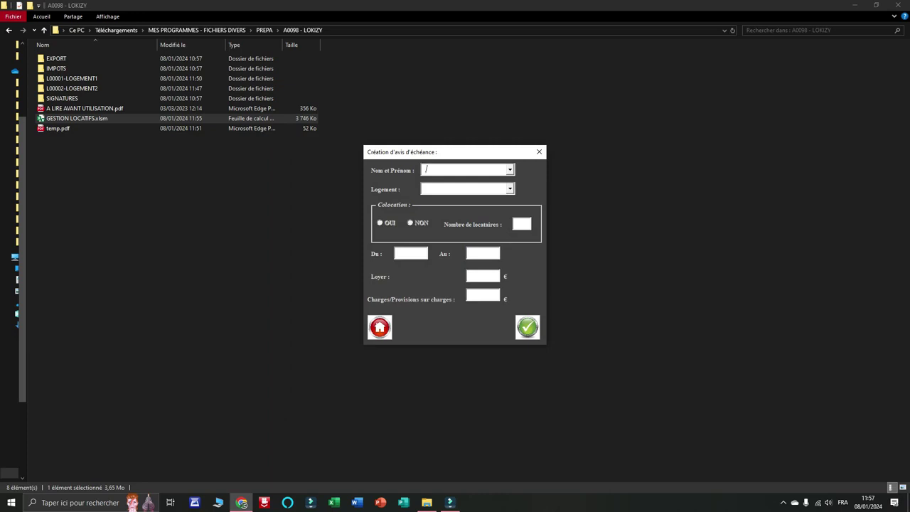
left_click(539, 152)
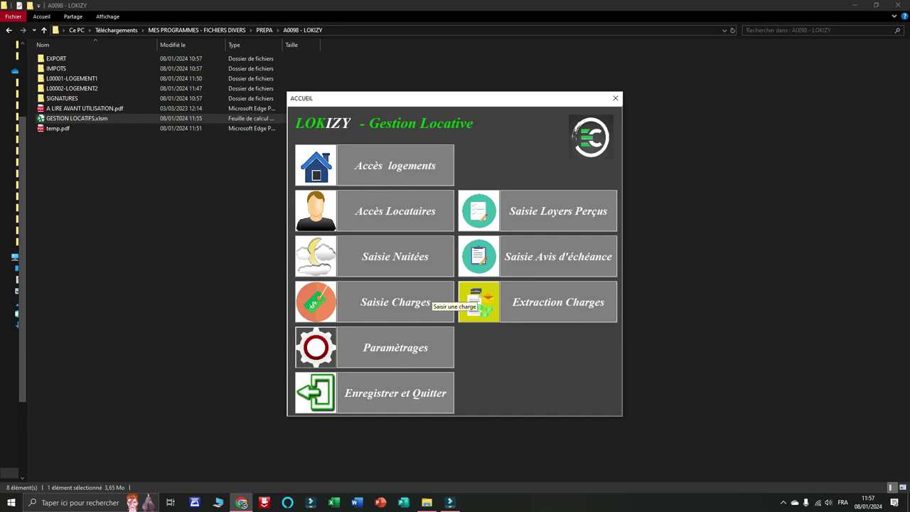
left_click(427, 298)
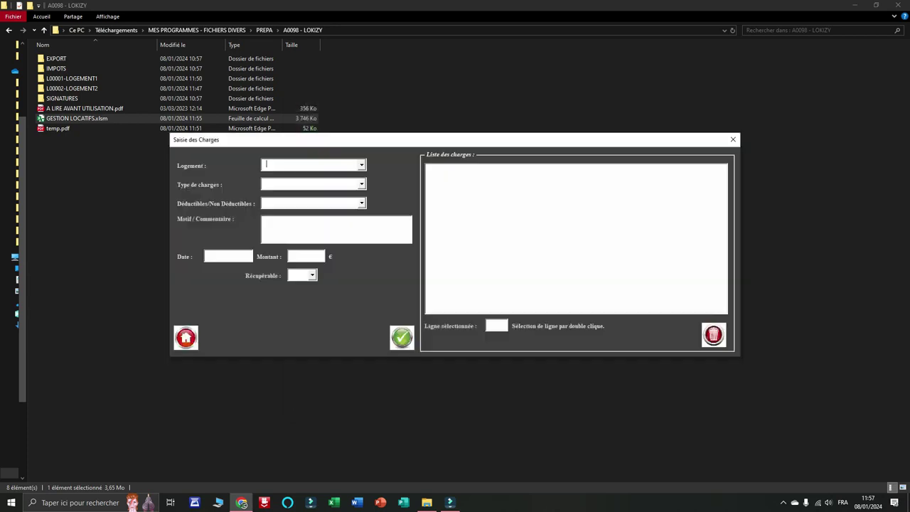
left_click(361, 165)
left_click(313, 175)
left_click(361, 185)
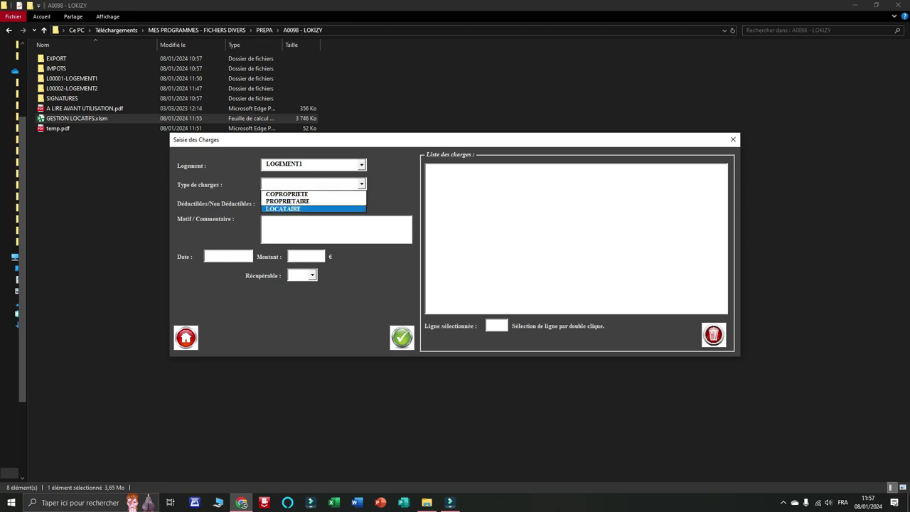
left_click(361, 184)
left_click(361, 203)
left_click(361, 203)
left_click(313, 275)
left_click(313, 276)
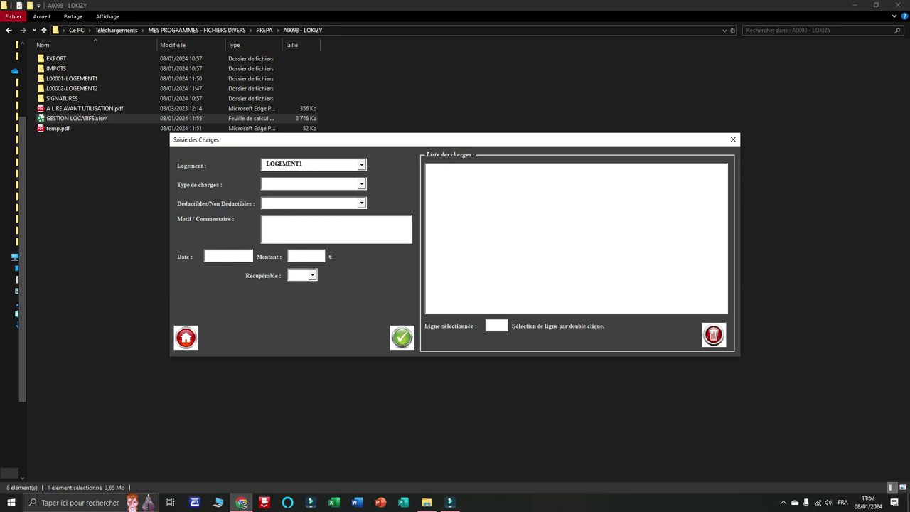
left_click(186, 338)
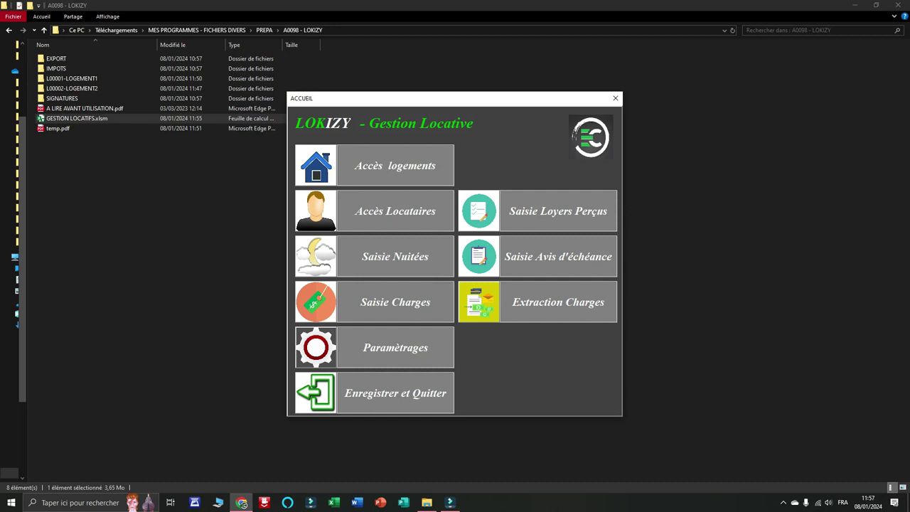
left_click(481, 303)
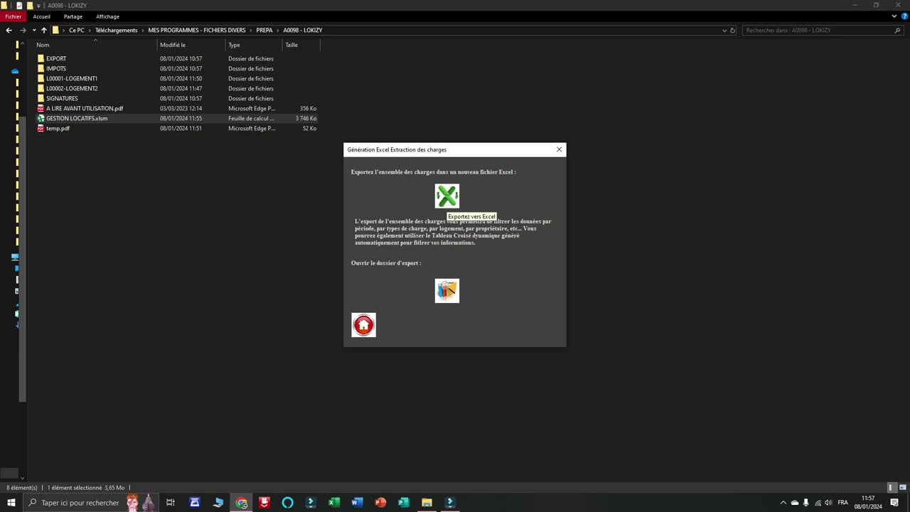
left_click(364, 325)
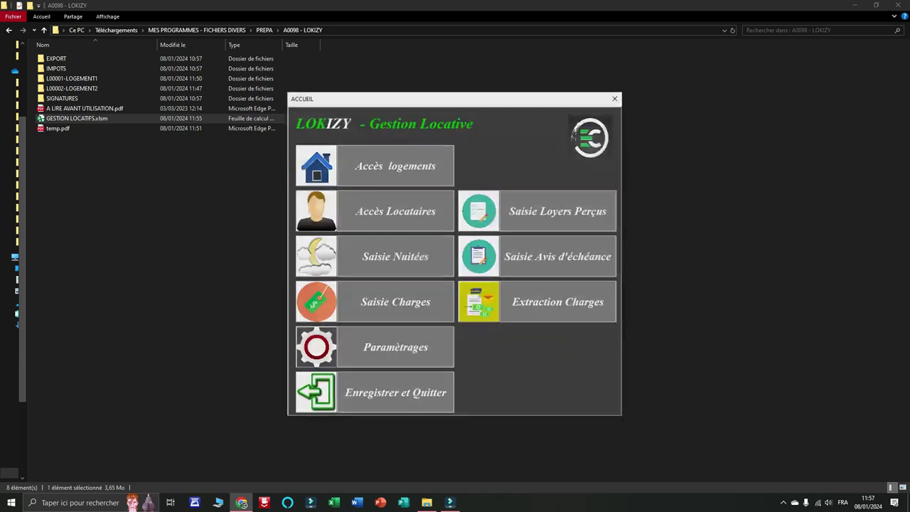